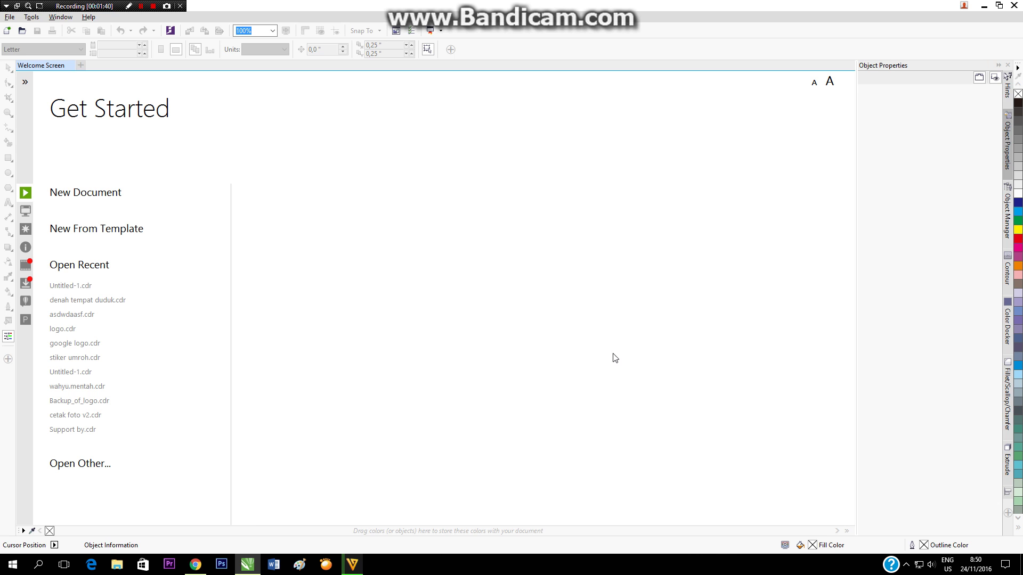
Create a new blank document from the Welcome Screen, keeping the A4 preset
left_click(96, 196)
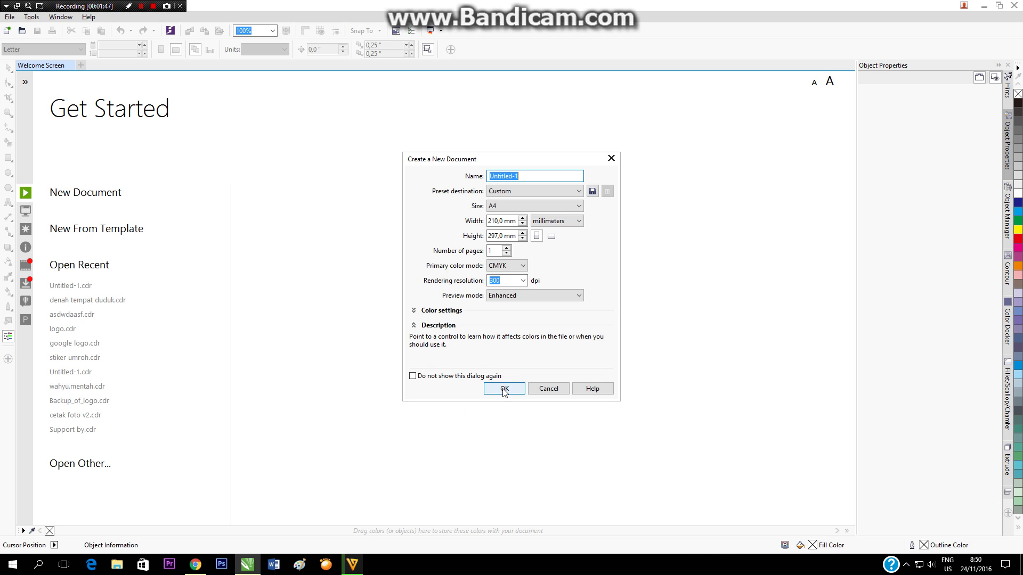
left_click(504, 388)
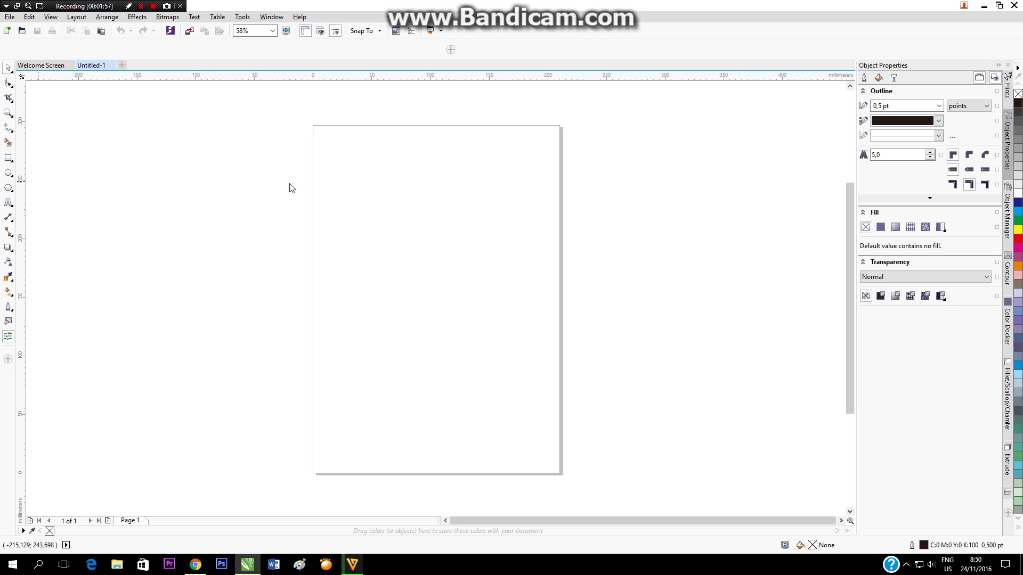
key("F6")
Draw three squares on the page: small top-left, small top-right, and a large Ctrl-constrained middle one
mouse_move(354, 143)
left_mouse_down()
mouse_move(378, 193)
mouse_move(405, 192)
left_mouse_up()
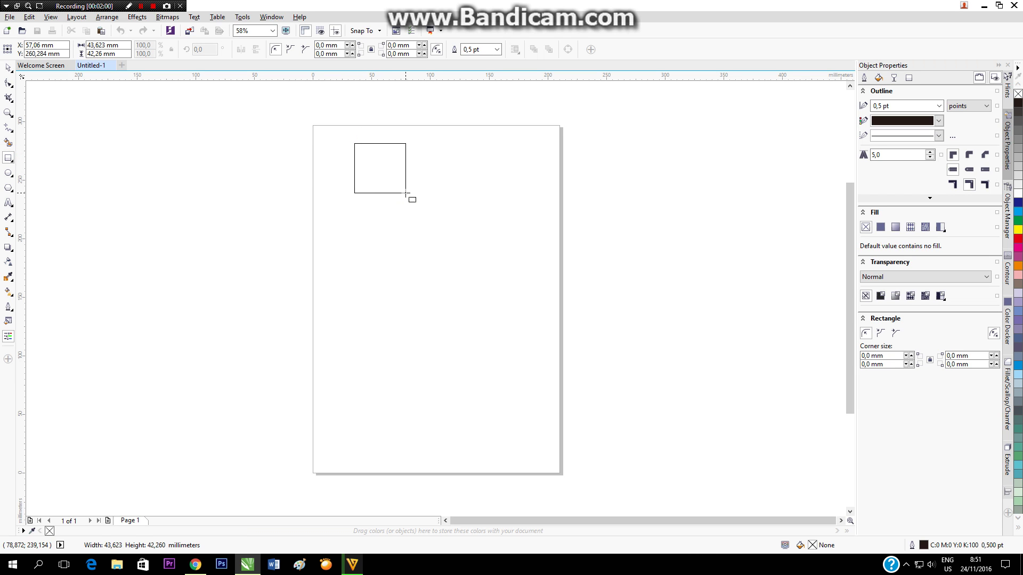
left_click_drag(406, 194, 405, 194)
left_click(456, 147)
left_click_drag(456, 147, 522, 209)
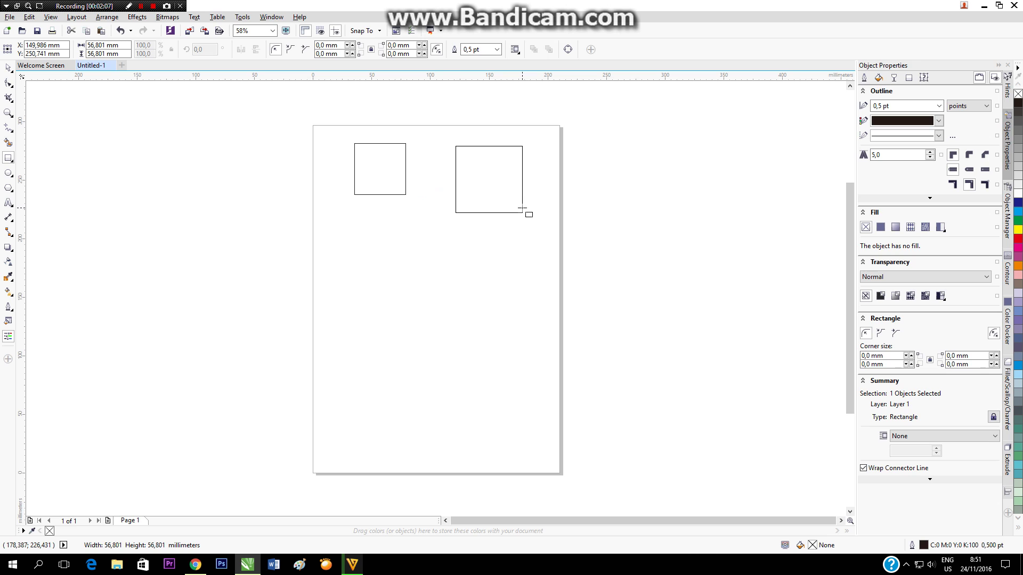
left_click_drag(521, 208, 522, 212)
mouse_move(427, 247)
left_mouse_down()
mouse_move(449, 348)
mouse_move(442, 367)
left_mouse_up()
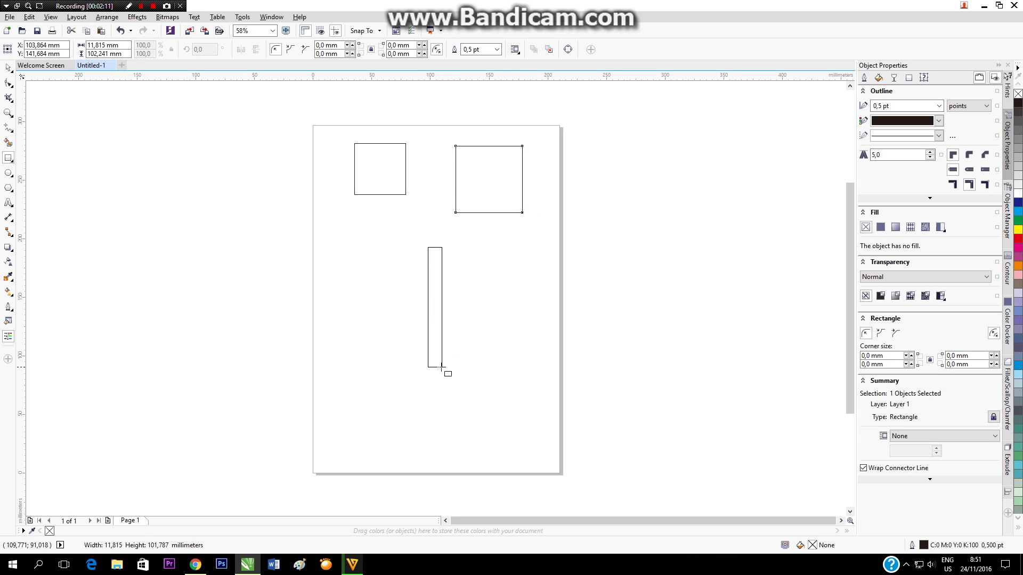
key("ctrl")
left_click_drag(442, 367, 442, 367)
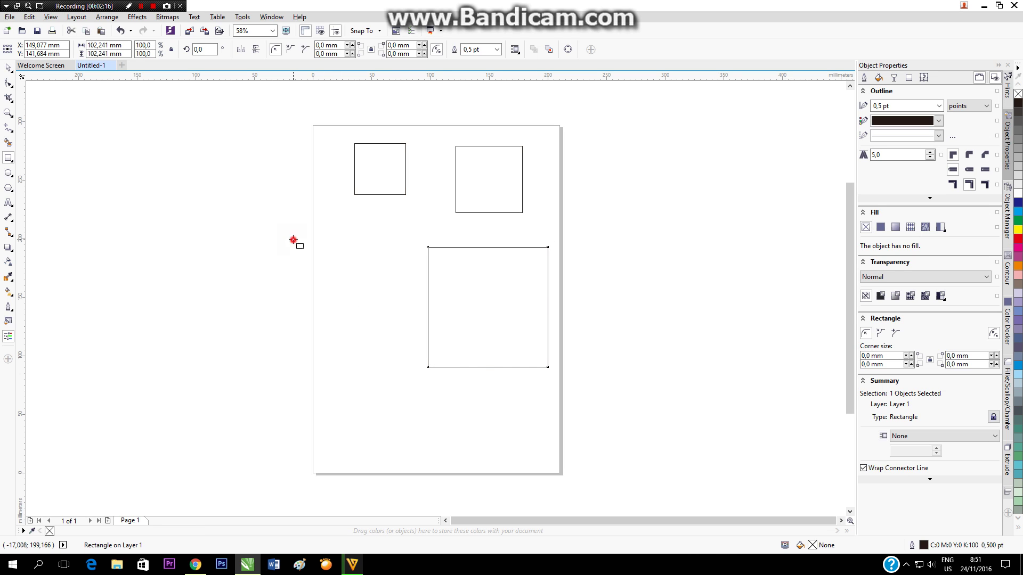
Draw a 113.6 mm square and three more squares left of the page
left_click_drag(293, 240, 386, 375)
key("ctrl")
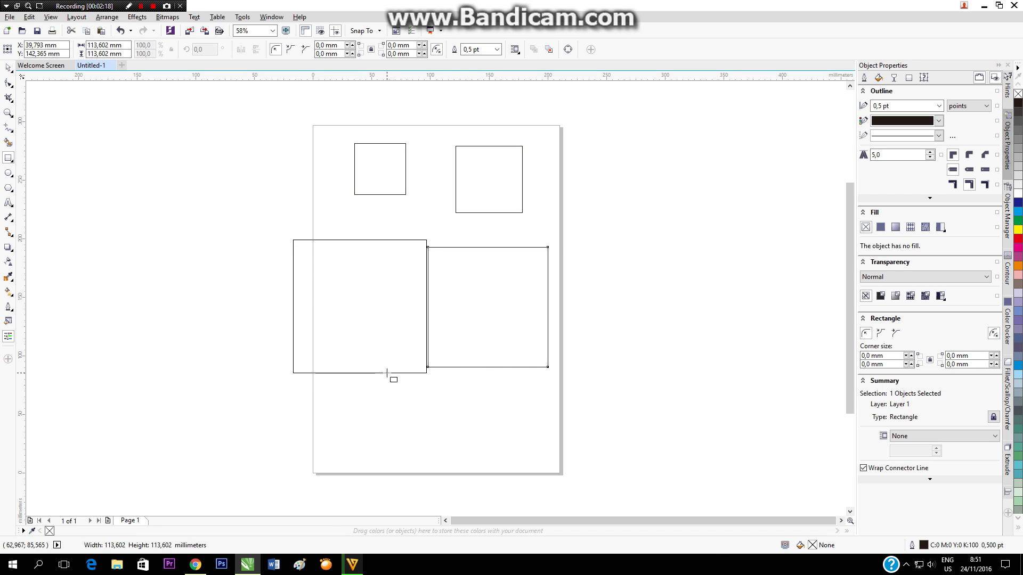
left_click_drag(387, 375, 386, 375)
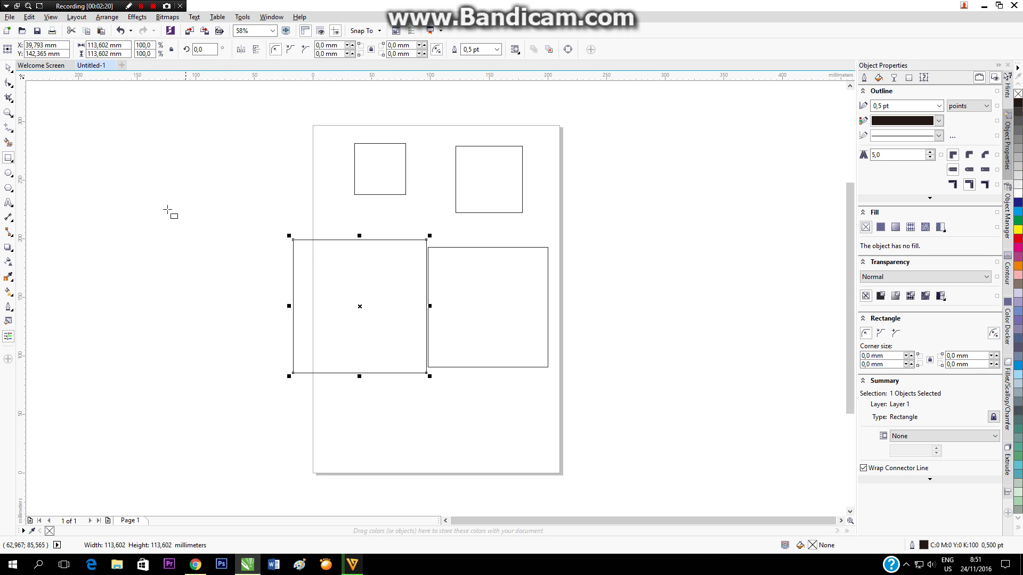
left_click_drag(160, 169, 199, 227)
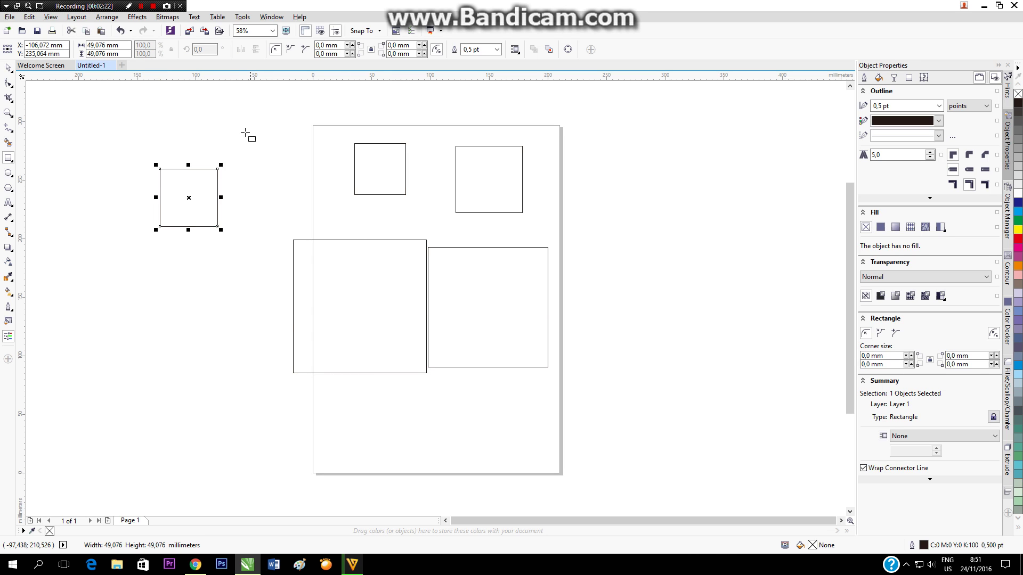
left_click_drag(239, 127, 285, 182)
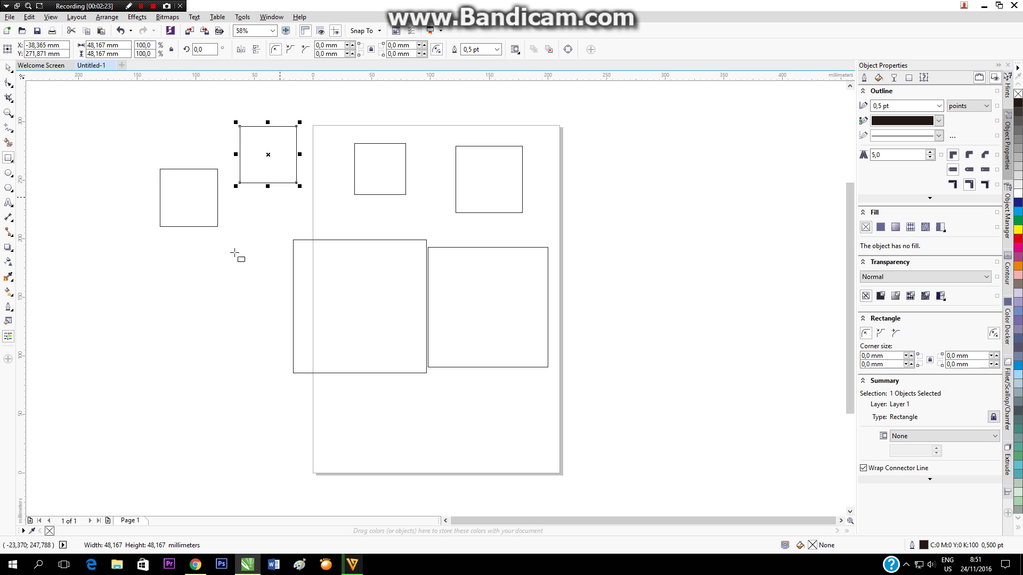
mouse_move(161, 274)
left_mouse_down()
mouse_move(223, 336)
mouse_move(290, 433)
left_mouse_up()
Move the 113.6 mm square off the right side of the page
left_click(9, 68)
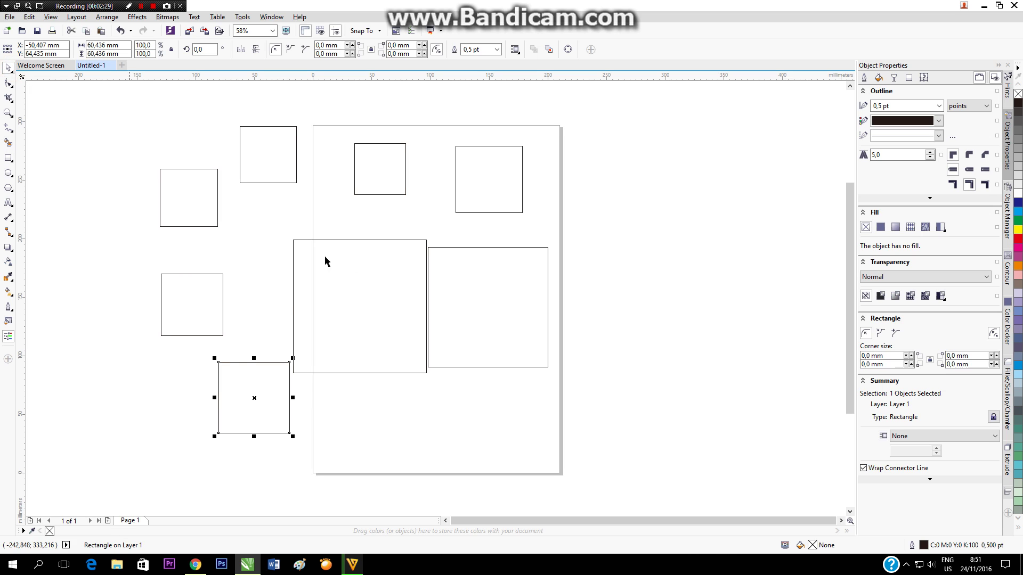
left_click(362, 290)
left_click_drag(388, 280, 676, 285)
key("Escape")
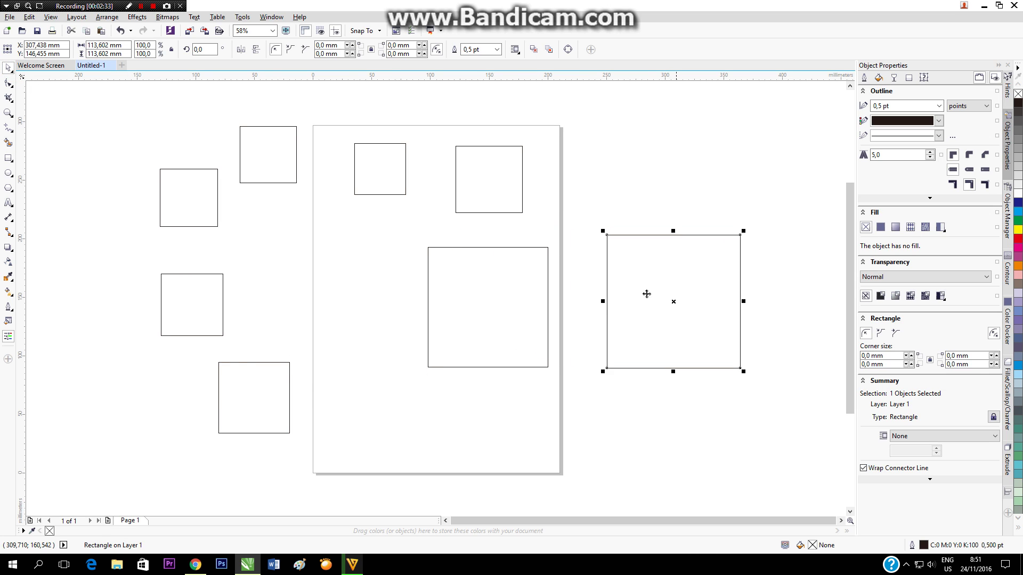
left_click(503, 395)
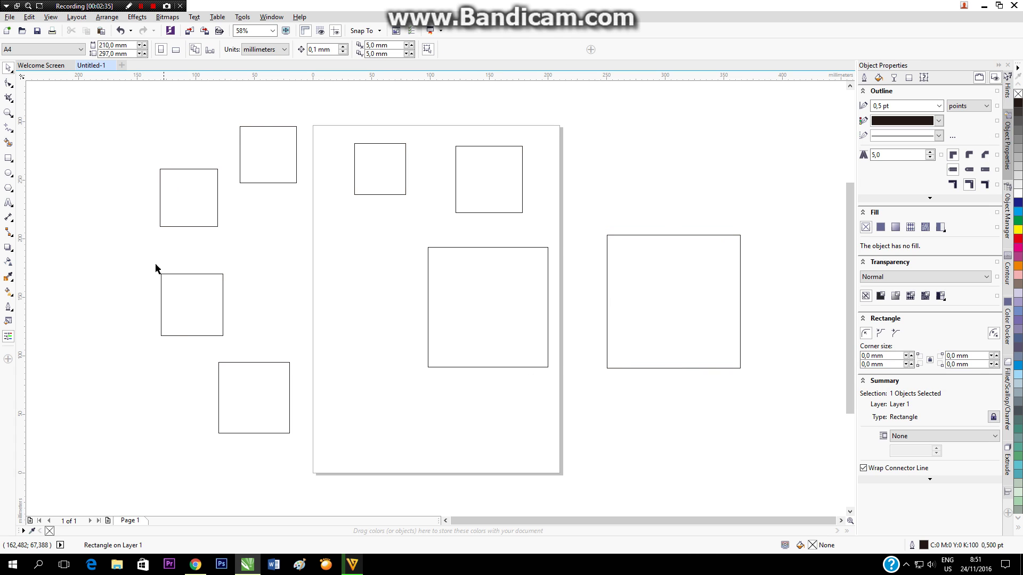
Fill the right square navy, middle light blue, top-right green and top square yellow
left_click(696, 313)
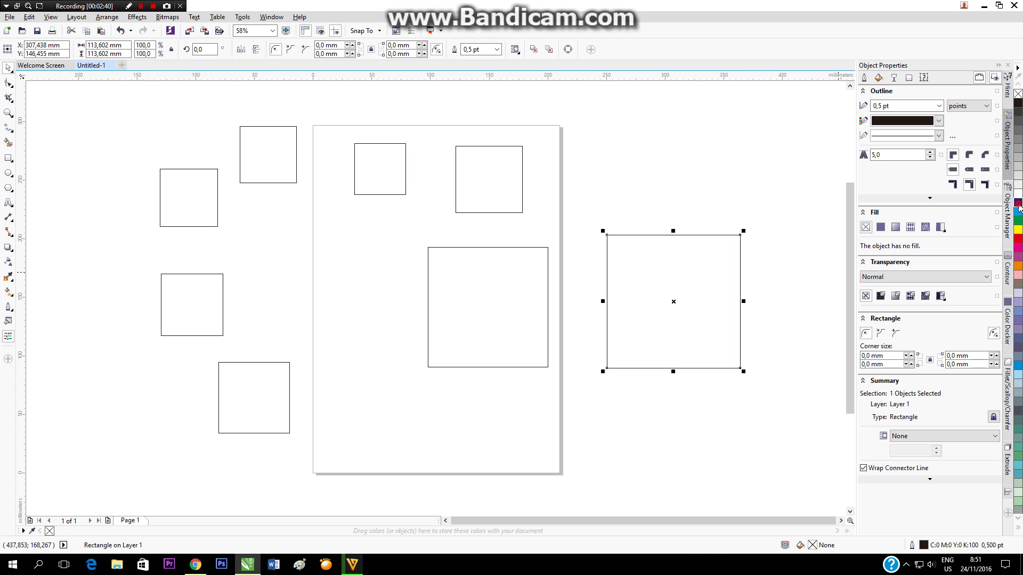
left_click(511, 296)
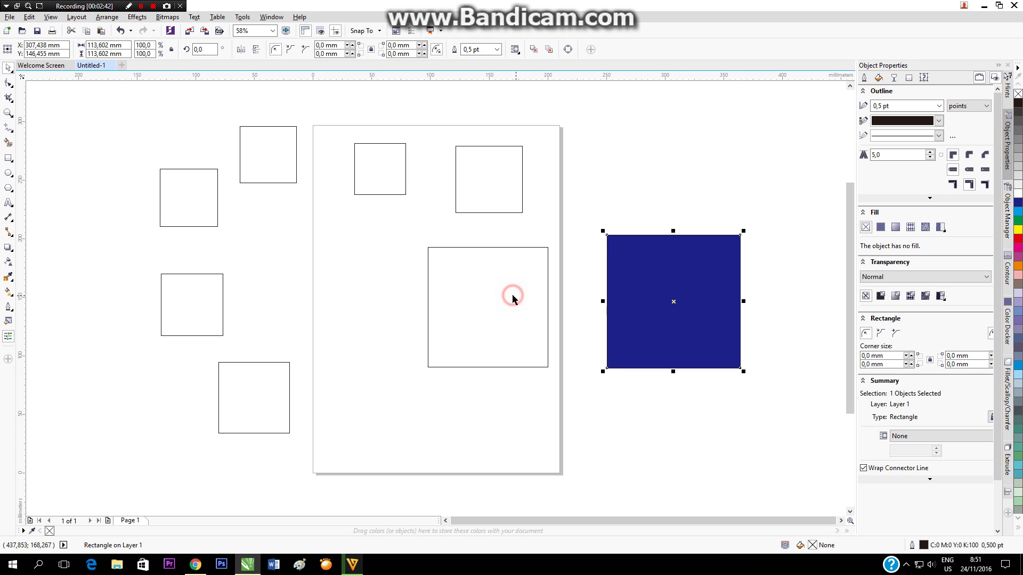
left_click(1017, 211)
left_click(512, 183)
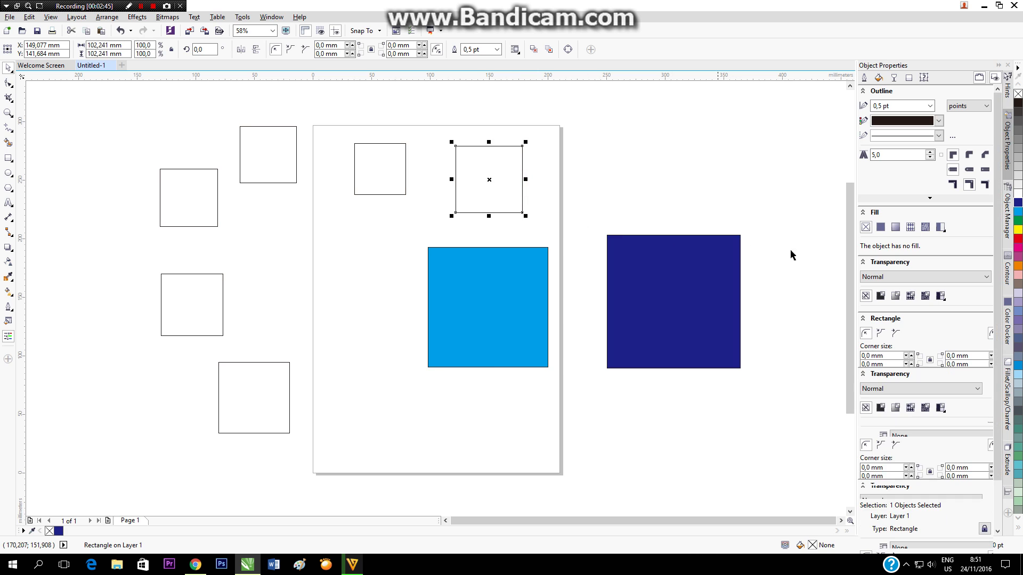
left_click(1017, 220)
left_click(376, 165)
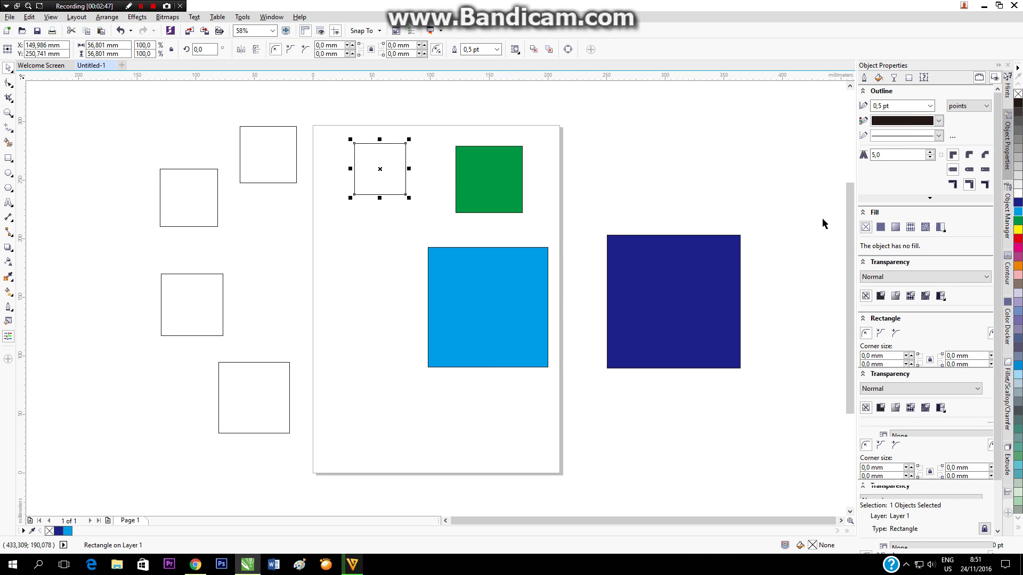
left_click(1018, 231)
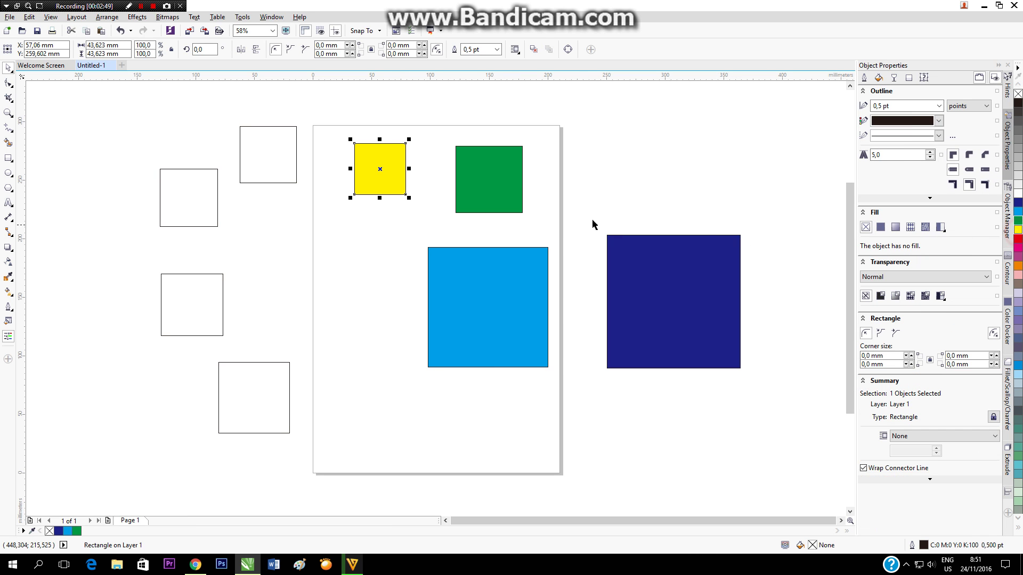
Fill the left-side squares red, magenta, orange and brown
left_click(261, 158)
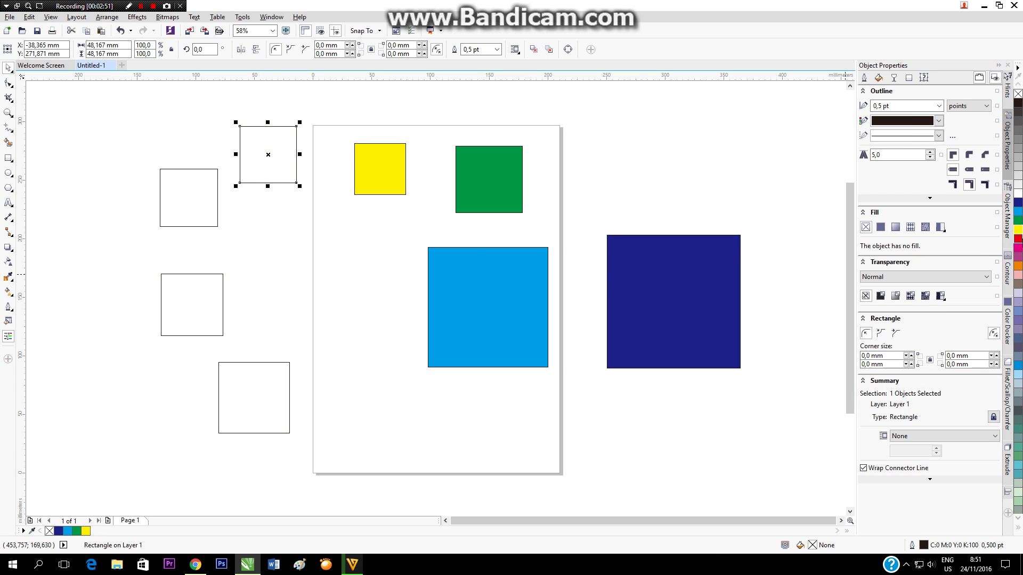
left_click(1018, 238)
left_click(193, 187)
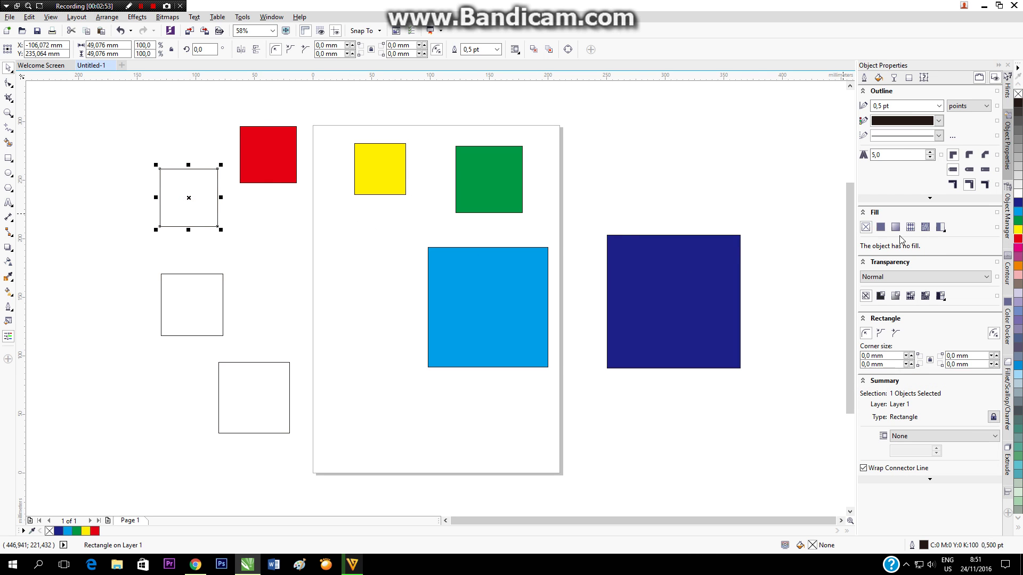
left_click(1018, 248)
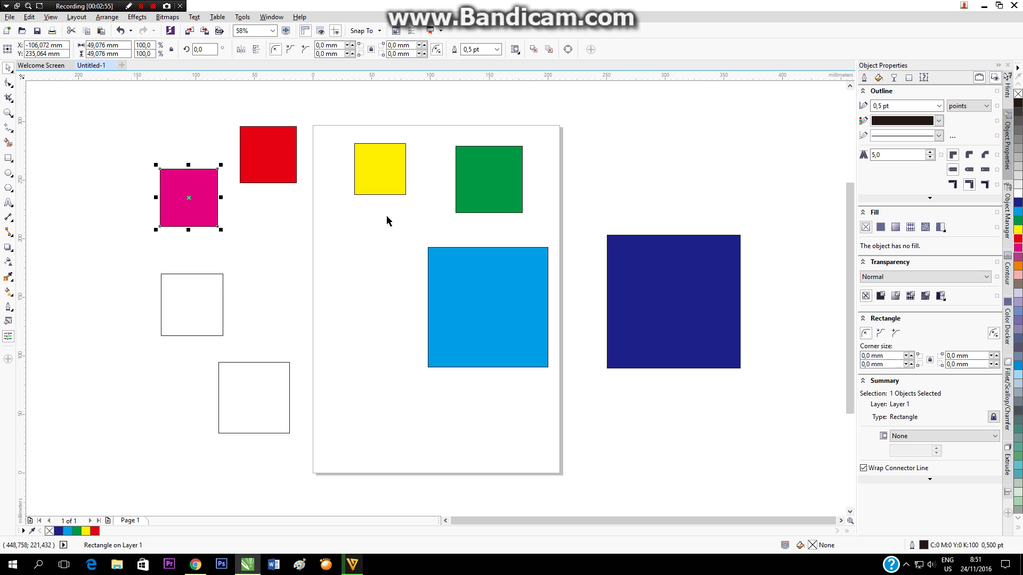
left_click(202, 297)
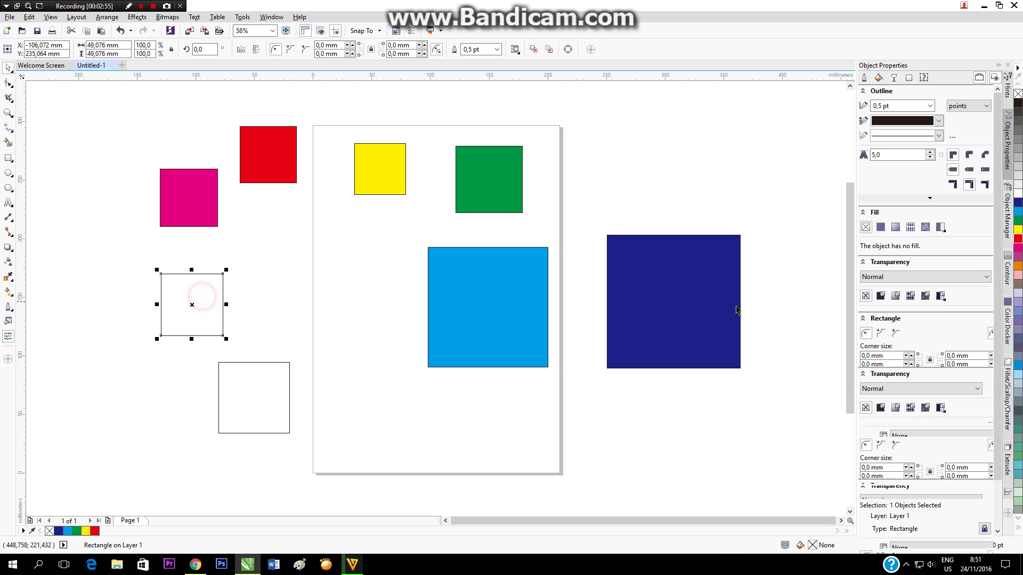
left_click(1015, 266)
left_click(264, 391)
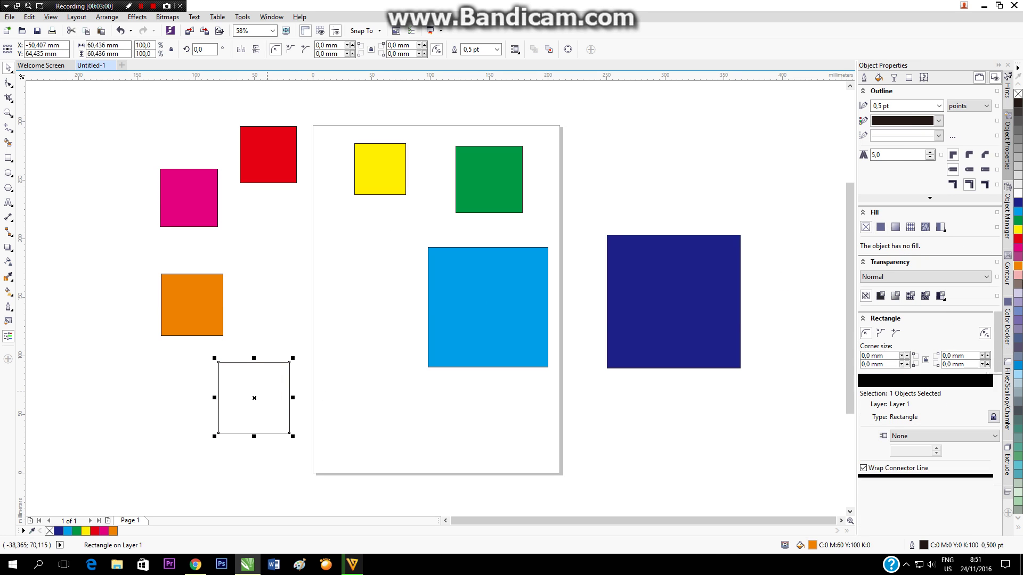
left_click(1018, 284)
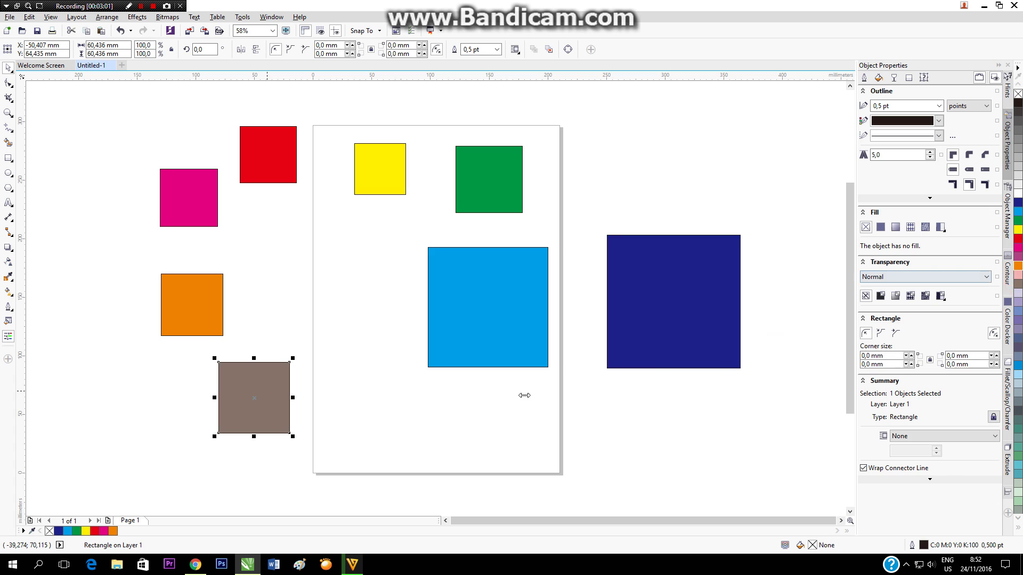
left_click(353, 423)
Remove the outlines from all eight squares by setting Outline colour to None
left_click(85, 108)
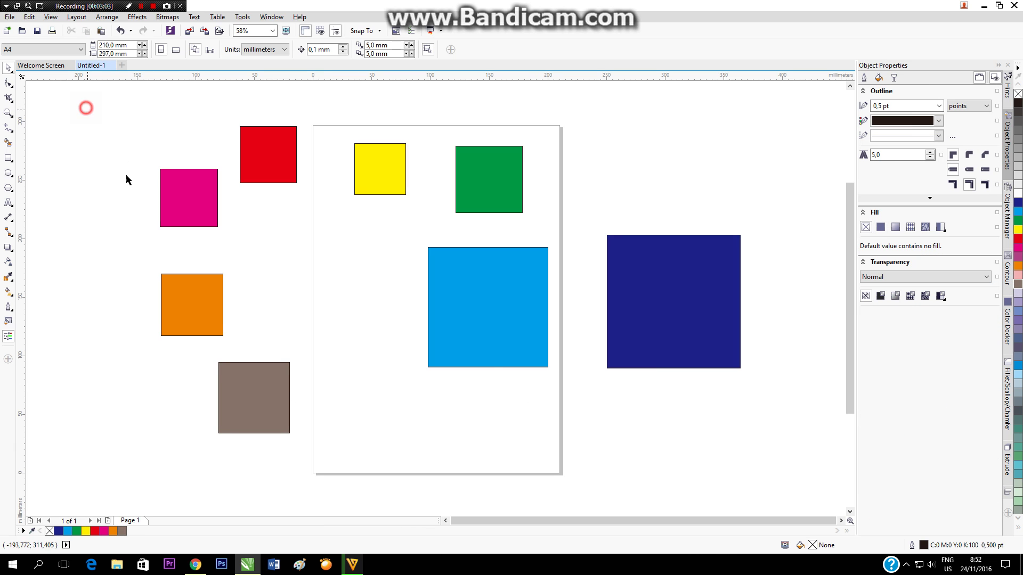
left_click_drag(126, 174, 788, 463)
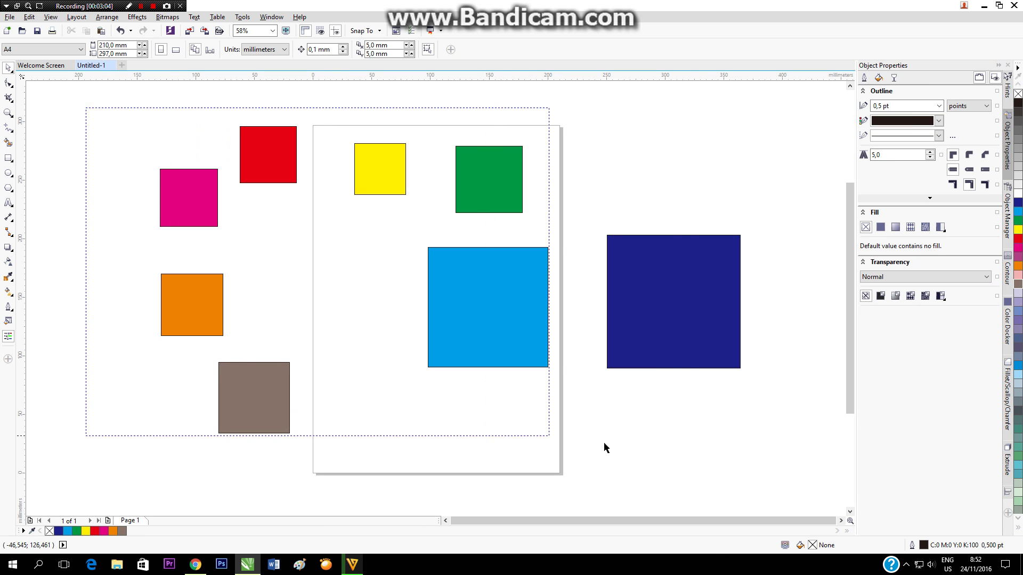
left_click(929, 121)
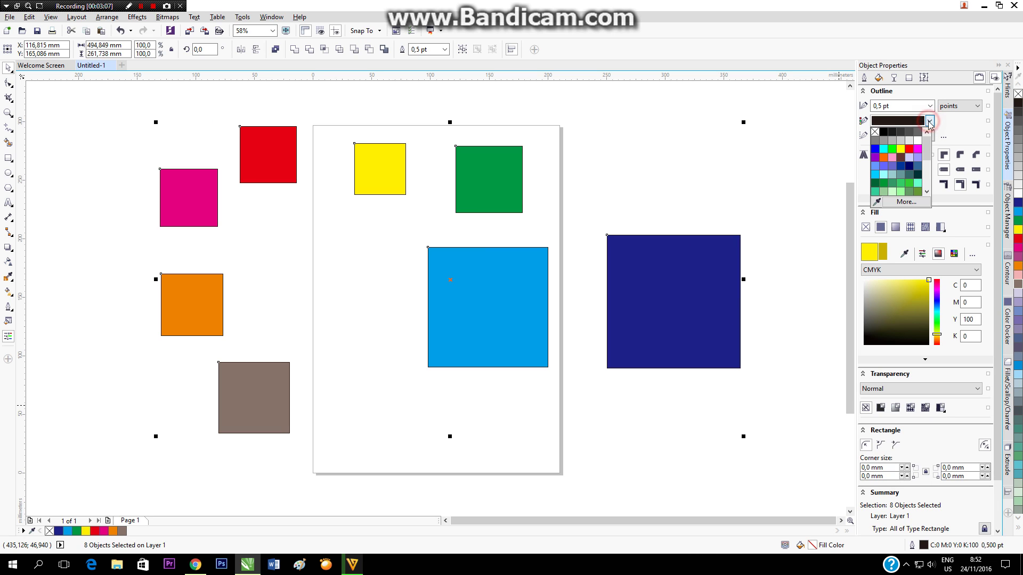
left_click(875, 132)
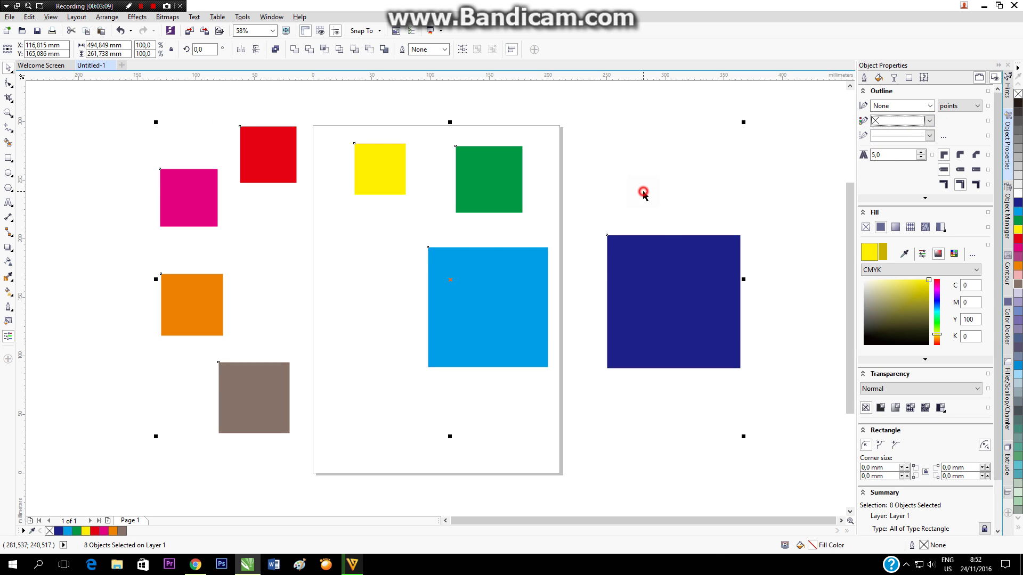
left_click(669, 315)
Move the navy square higher, undoing a trial move of the green square onto it
mouse_move(669, 315)
left_mouse_down()
mouse_move(658, 240)
mouse_move(664, 201)
left_mouse_up()
left_click(657, 373)
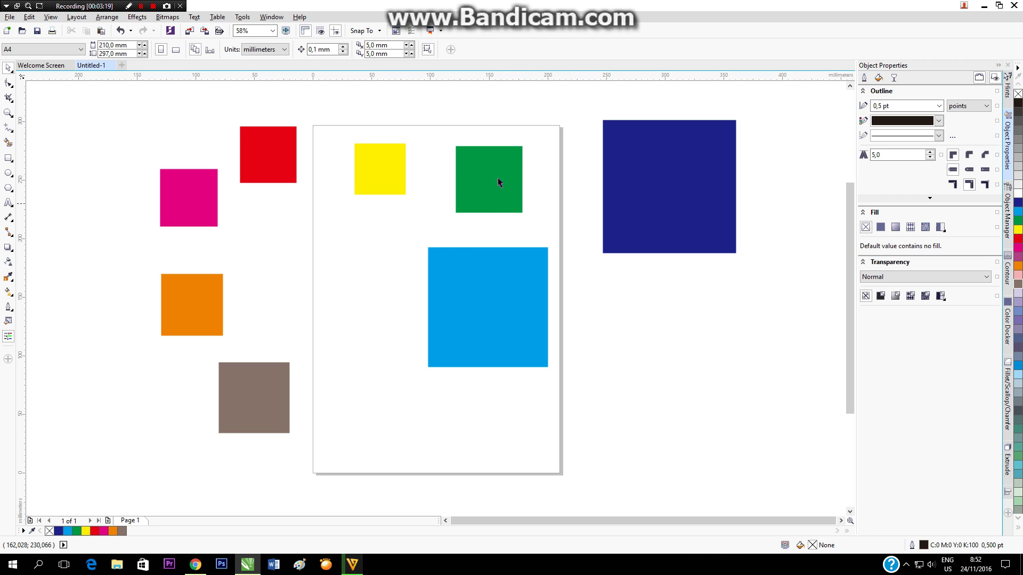
mouse_move(496, 173)
left_mouse_down()
mouse_move(617, 145)
mouse_move(651, 155)
left_mouse_up()
right_click(651, 155)
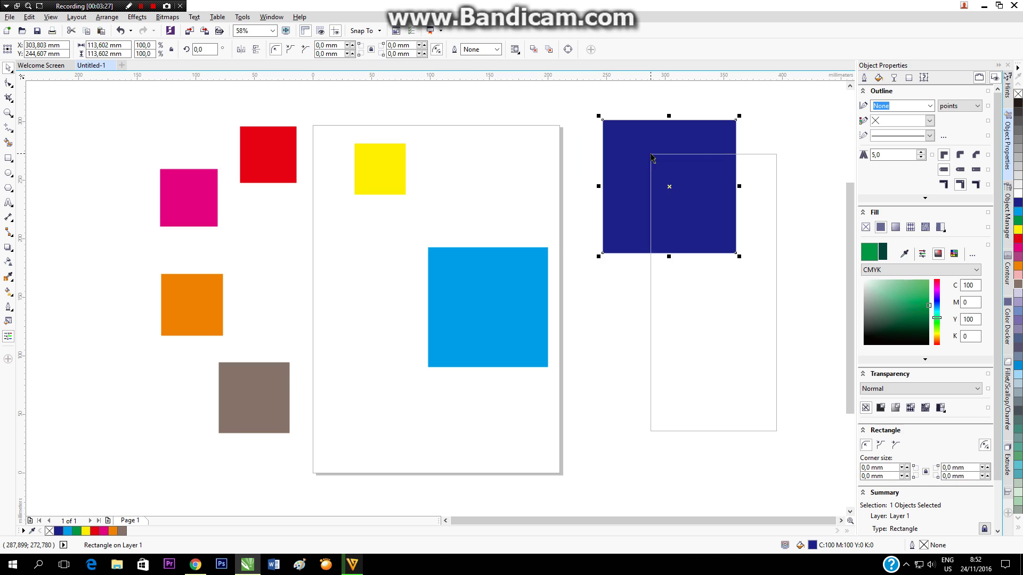
left_click(498, 190)
left_click(551, 184)
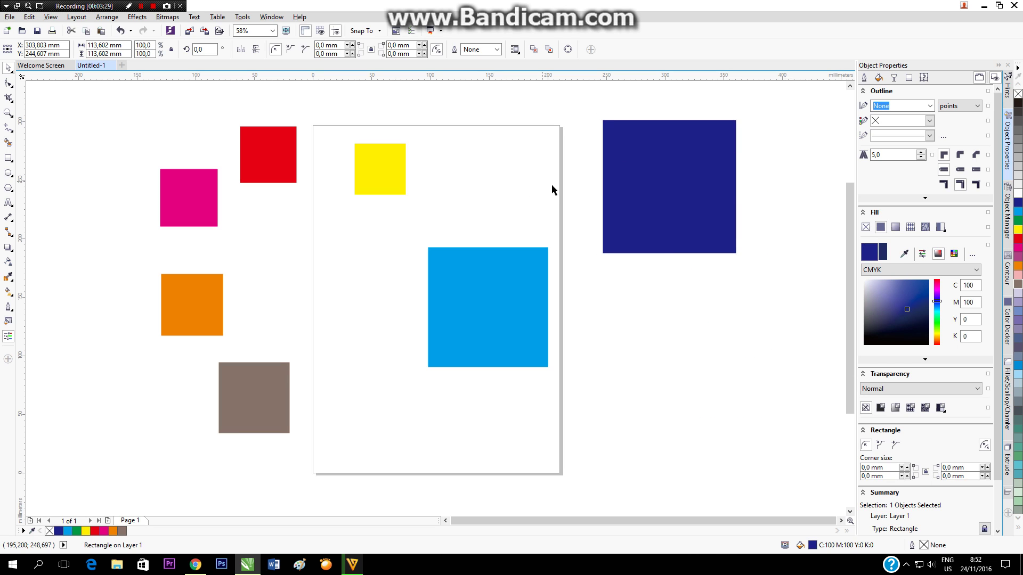
key("ctrl+z")
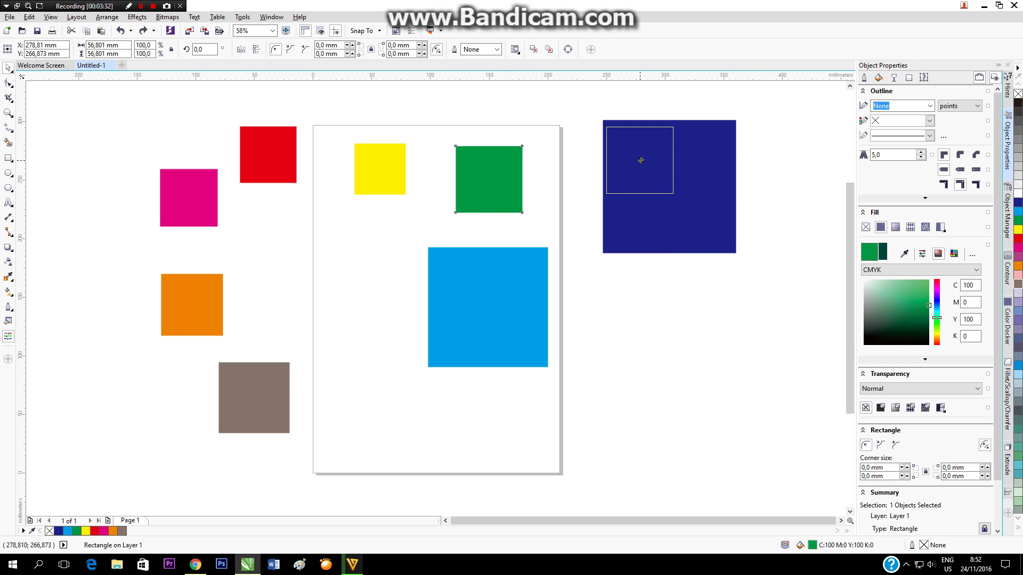
Place a copy of the green square over the navy square's top-left corner
left_click_drag(497, 181, 642, 158)
right_click(642, 158)
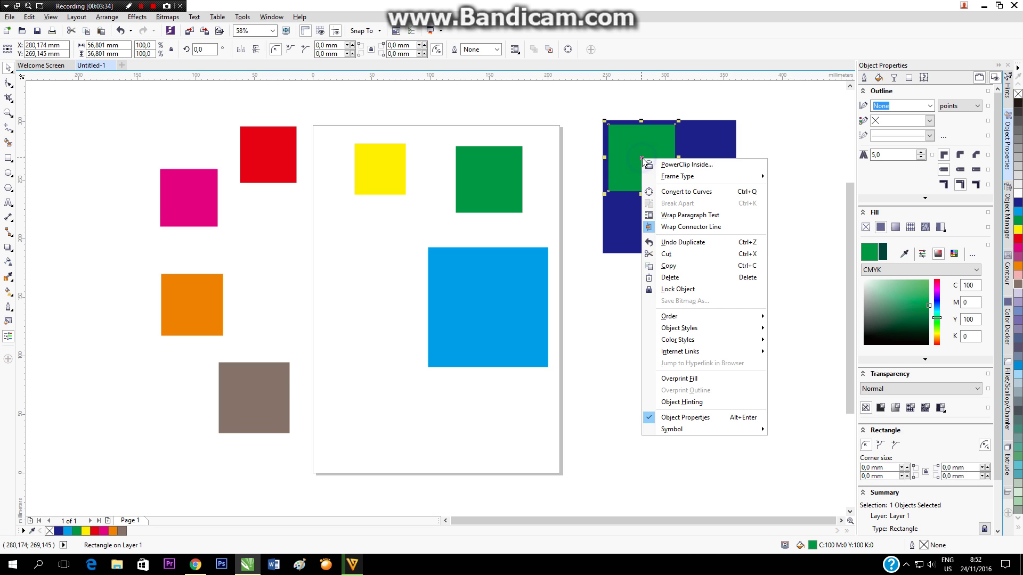
mouse_move(703, 316)
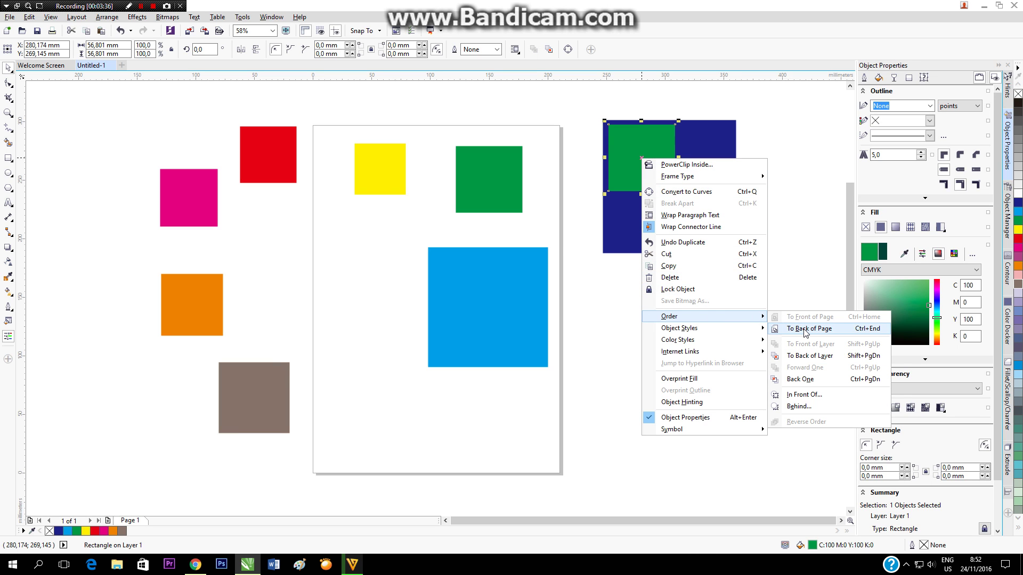
left_click(787, 256)
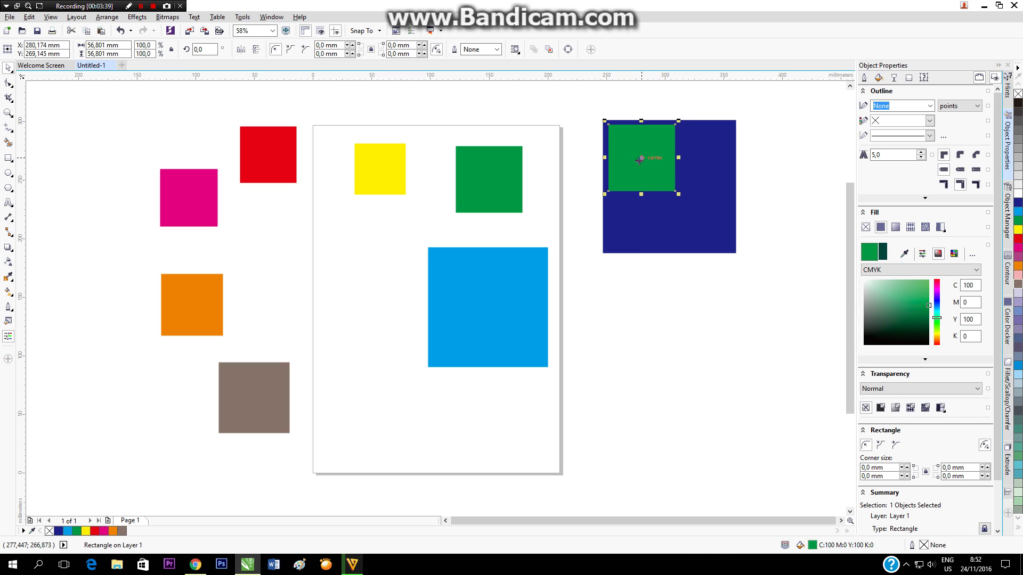
Select both squares and try top, left, bottom and right edge alignments in Align and Distribute
left_click(713, 165, "shift")
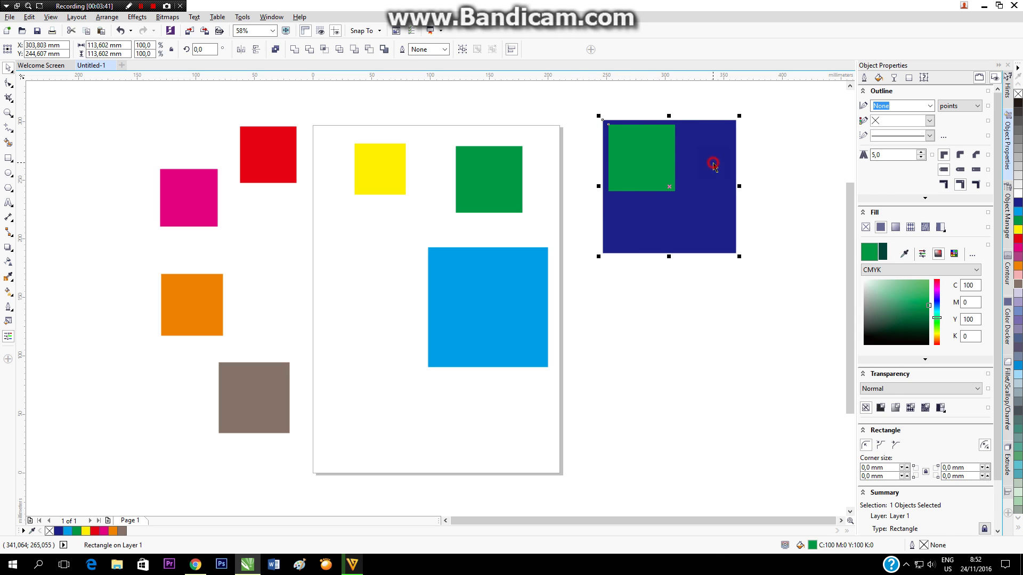
left_click(1008, 497)
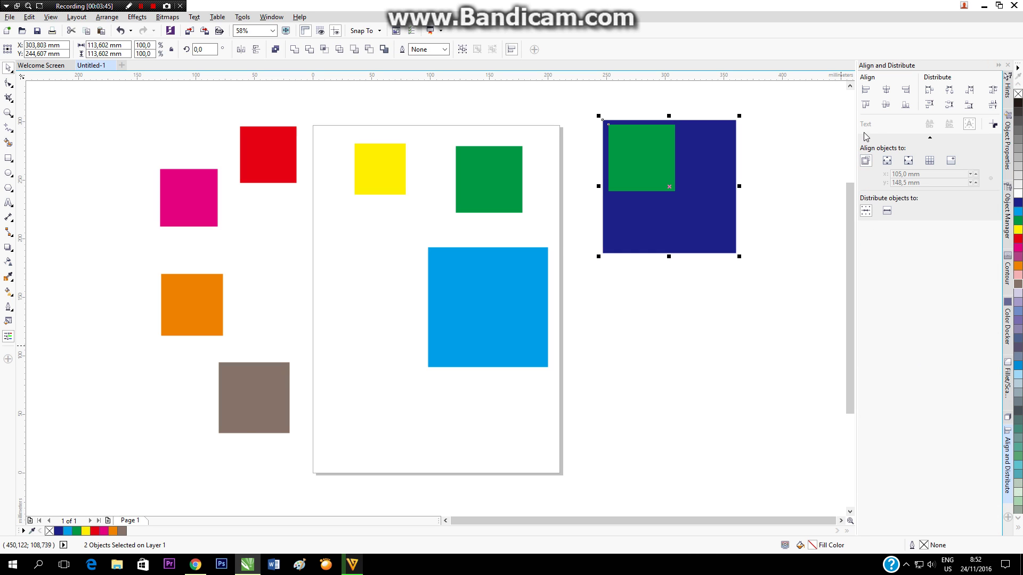
left_click(865, 105)
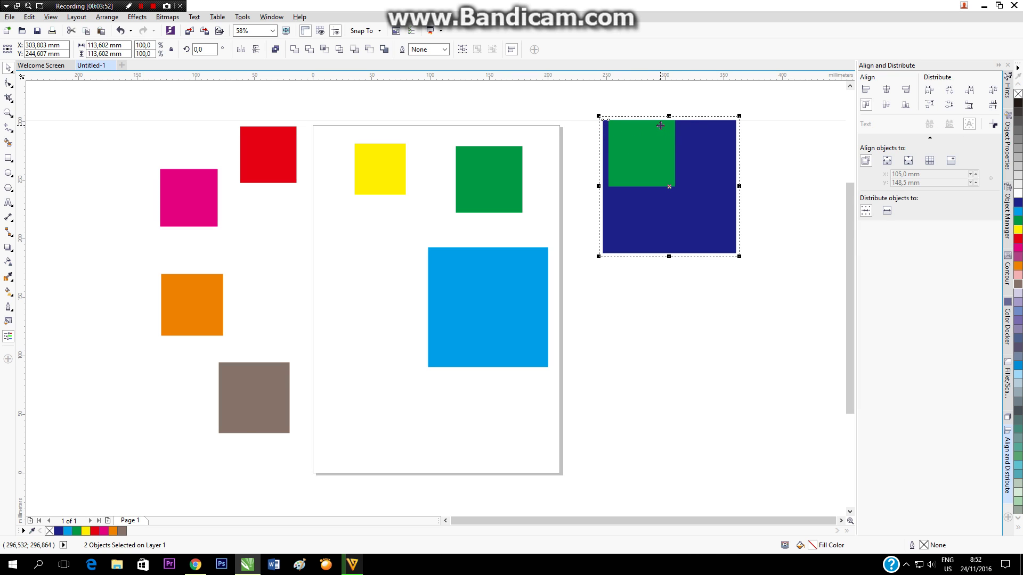
left_click(864, 91)
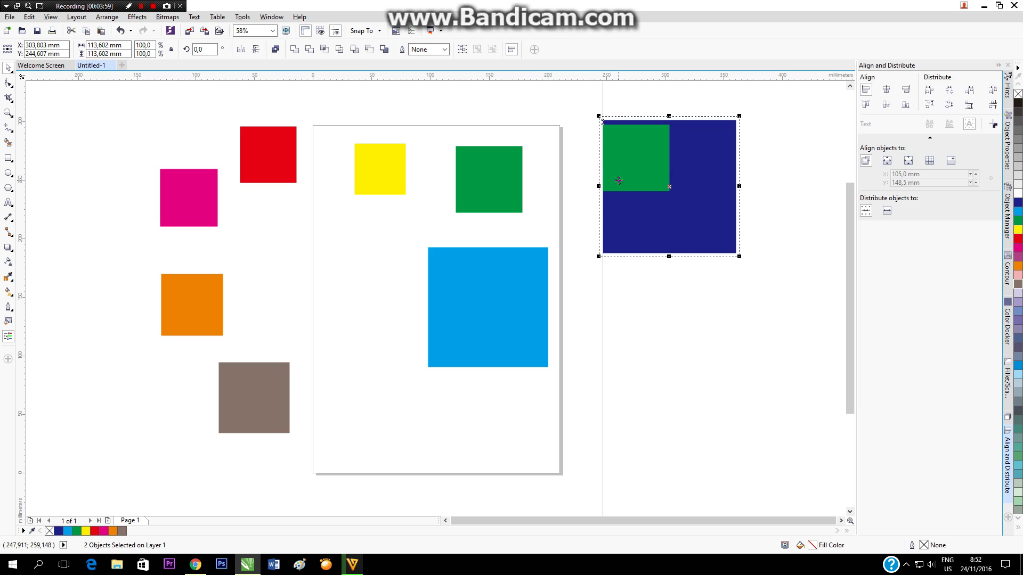
left_click(905, 105)
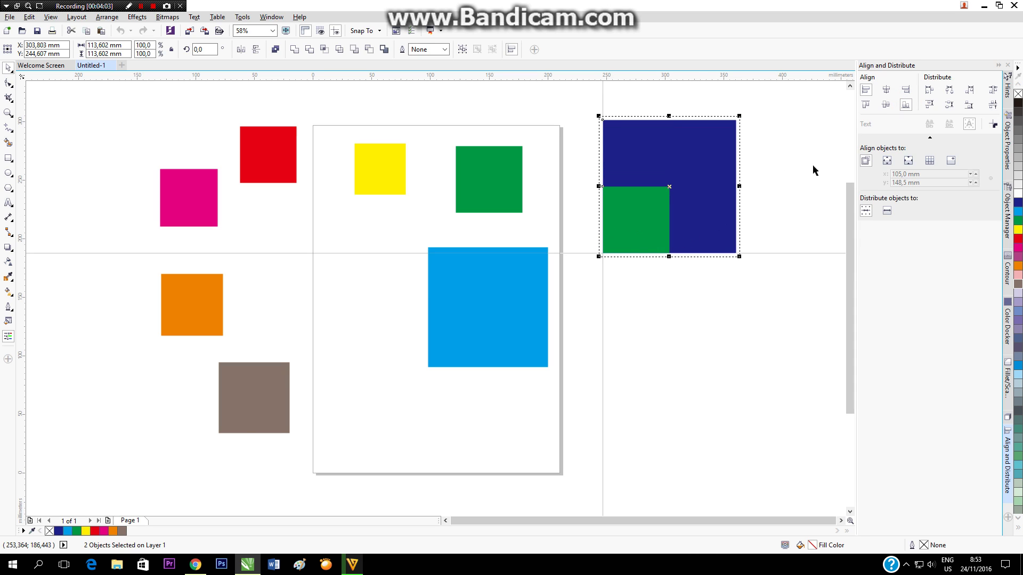
left_click(909, 91)
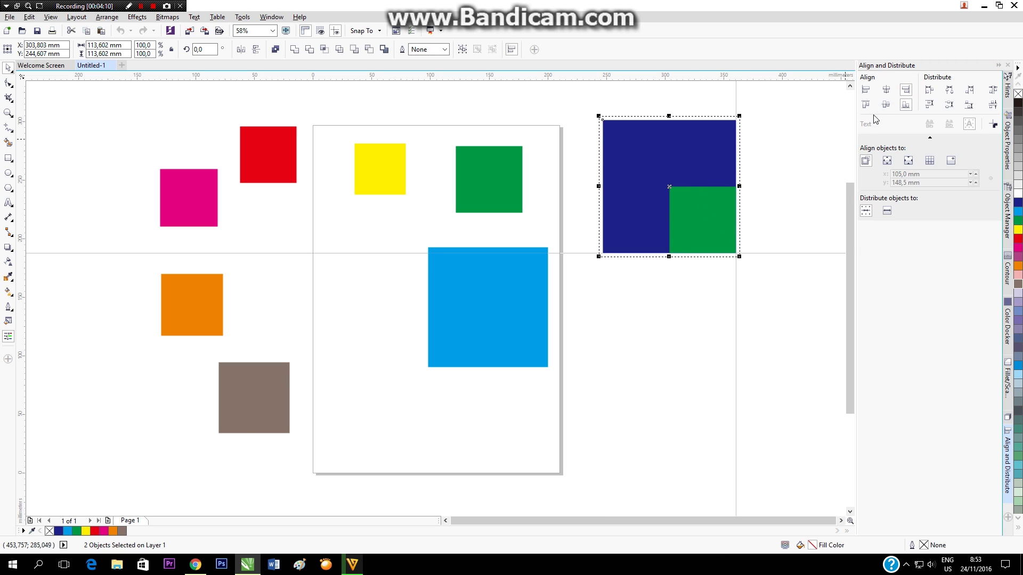
Centre the green square horizontally and vertically within the navy square
left_click(886, 91)
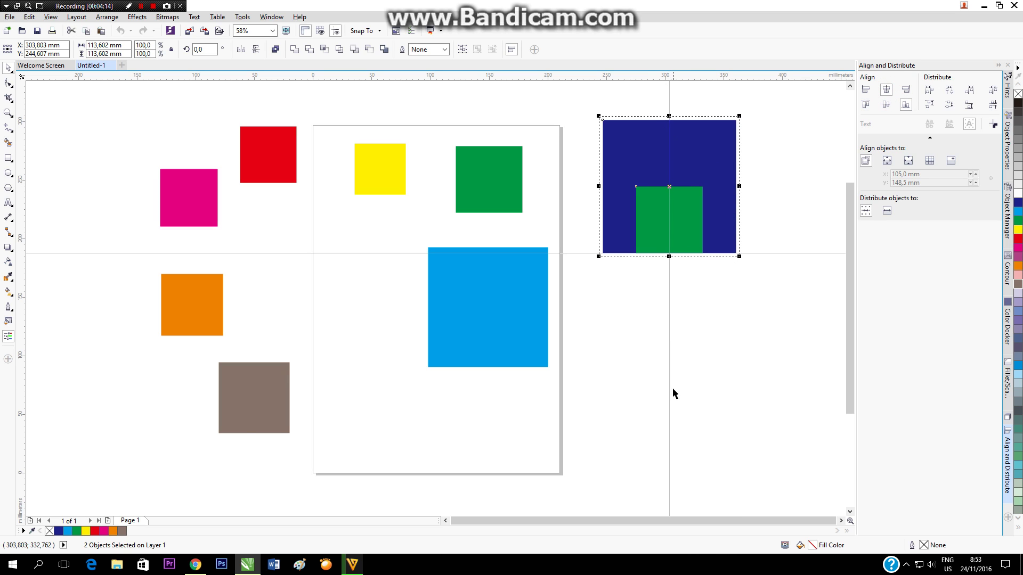
left_click(906, 105)
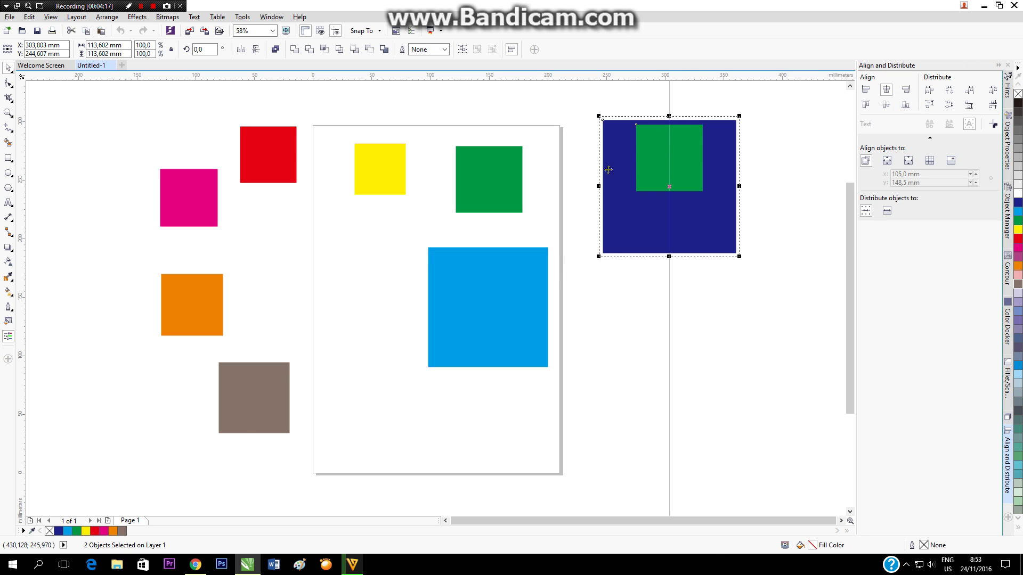
left_click(885, 106)
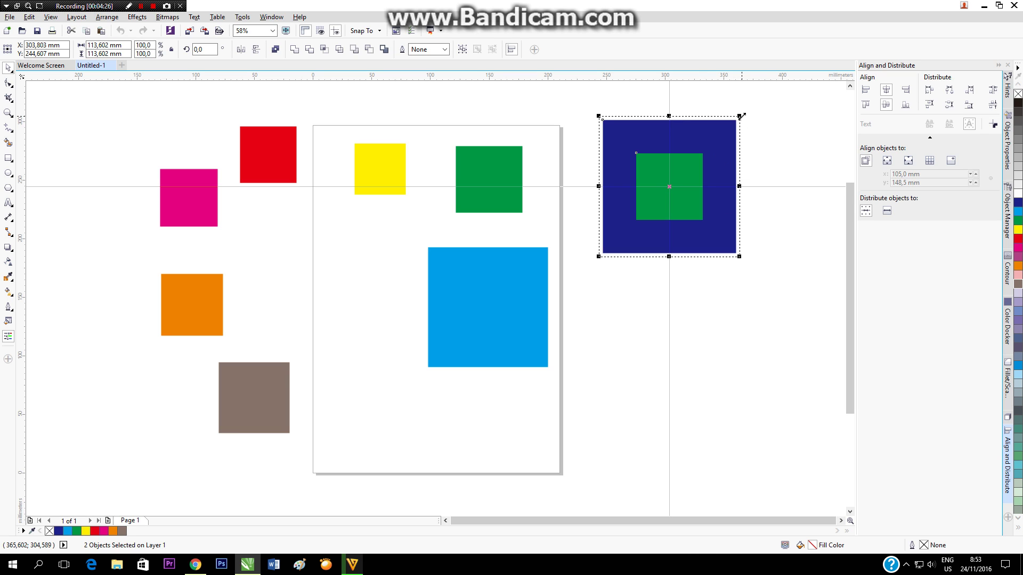
Enlarge both squares (navy about 125.9 mm, green about 62.9 mm), then reselect green and navy together
left_click_drag(740, 113, 720, 143)
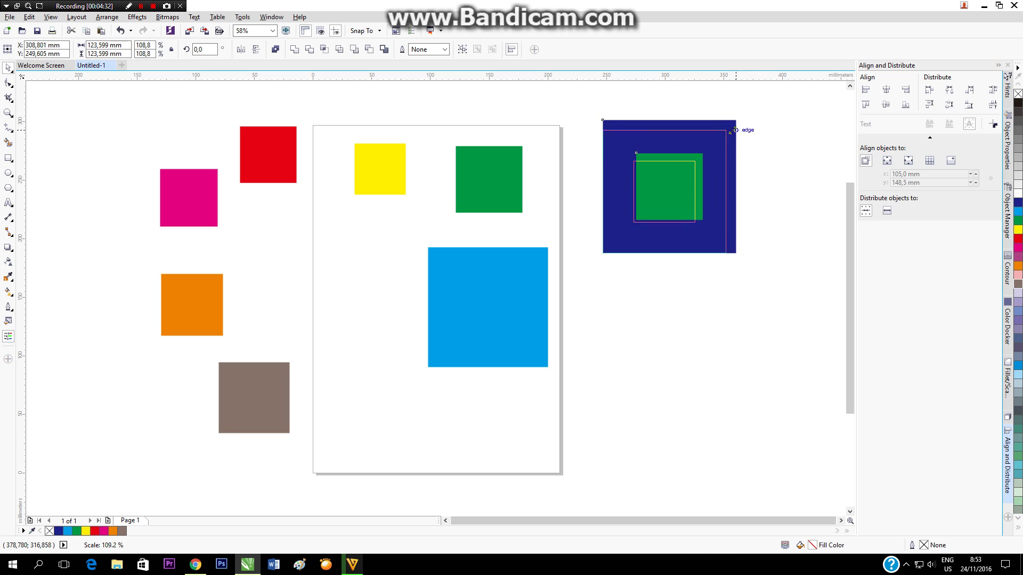
left_click_drag(721, 143, 760, 98)
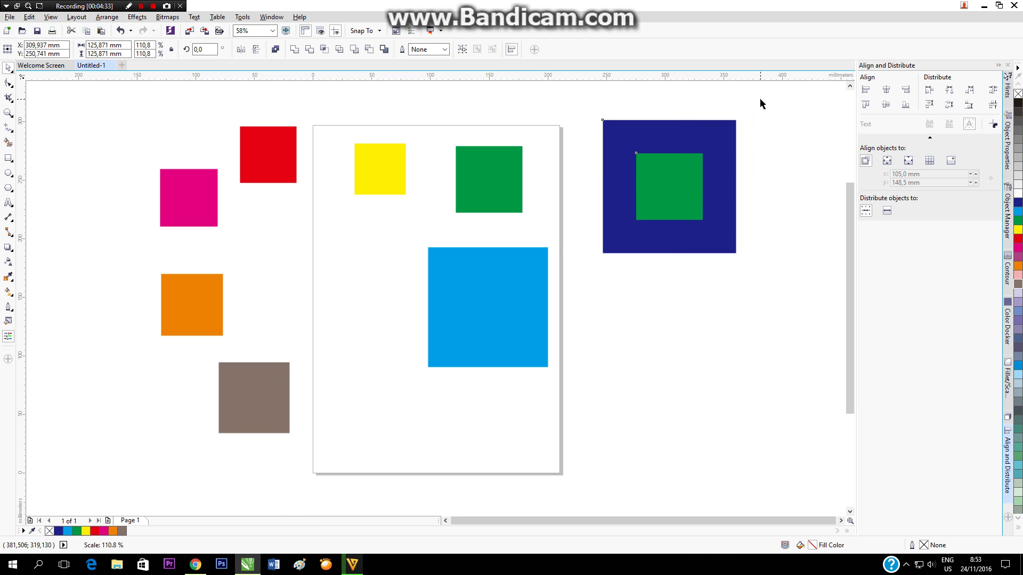
left_click(702, 168)
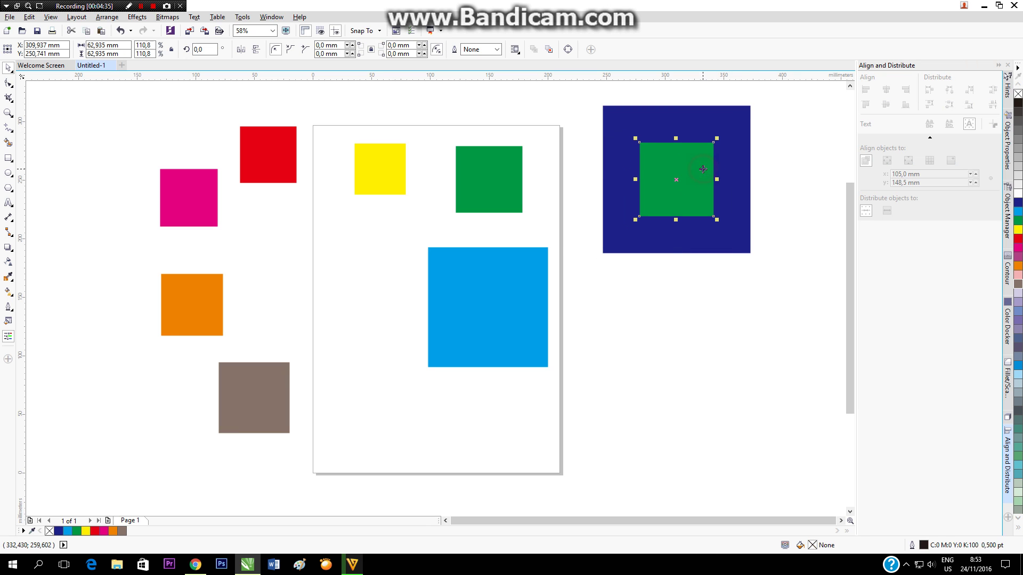
left_click(905, 90)
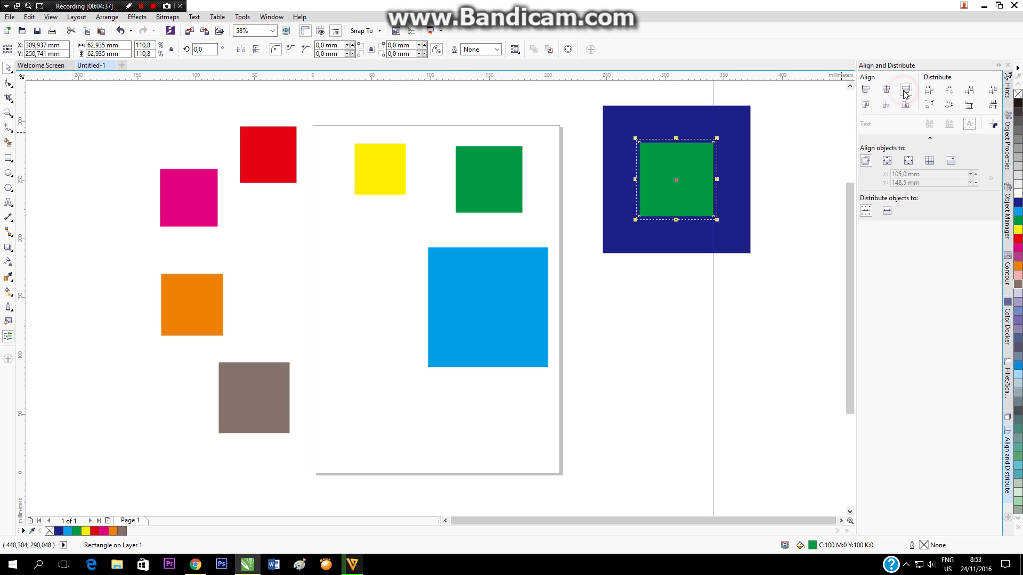
left_click(731, 123)
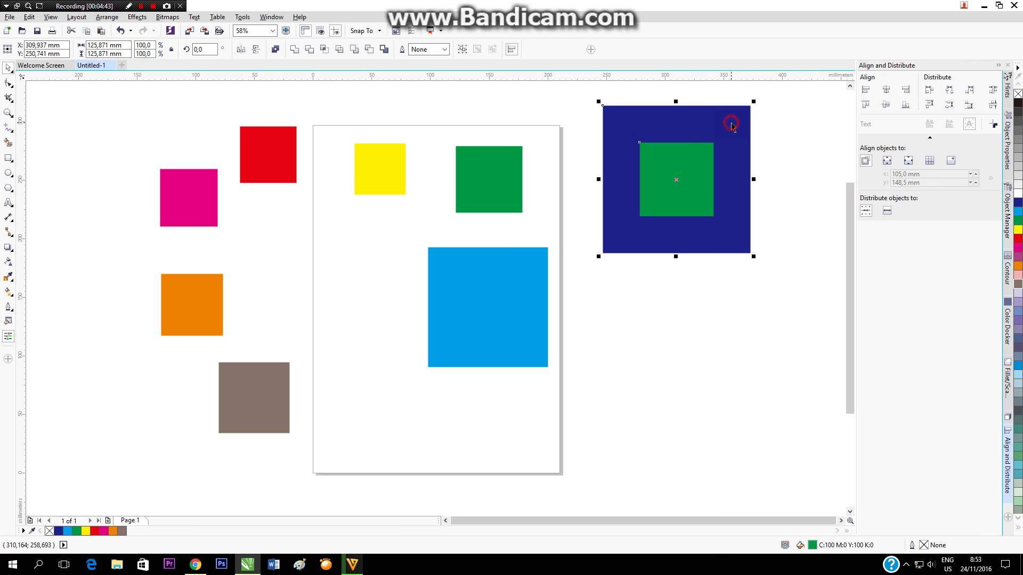
Align the green square to the navy square's right, left, centre, bottom and top, then drag it below
left_click(905, 91)
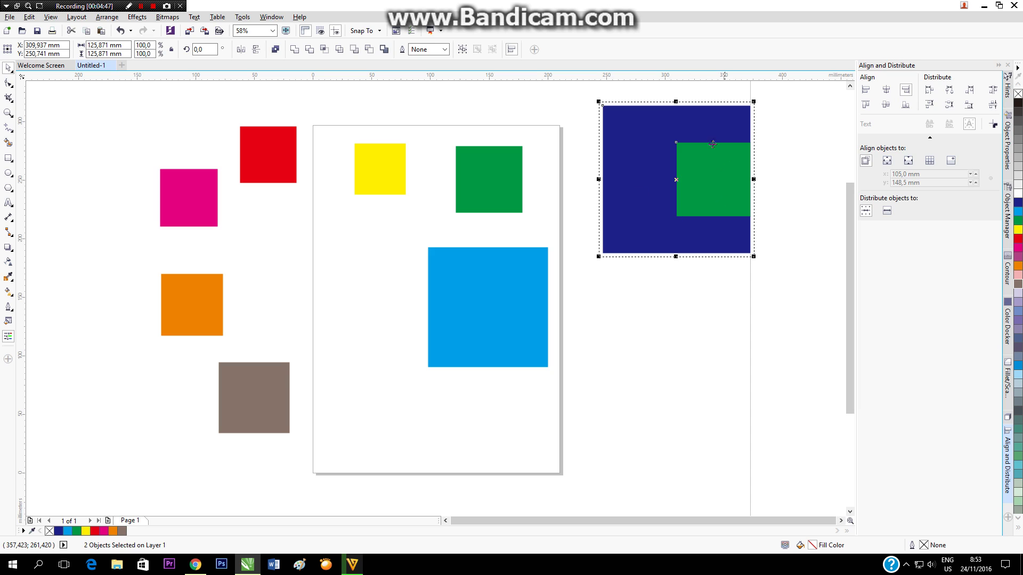
left_click(866, 92)
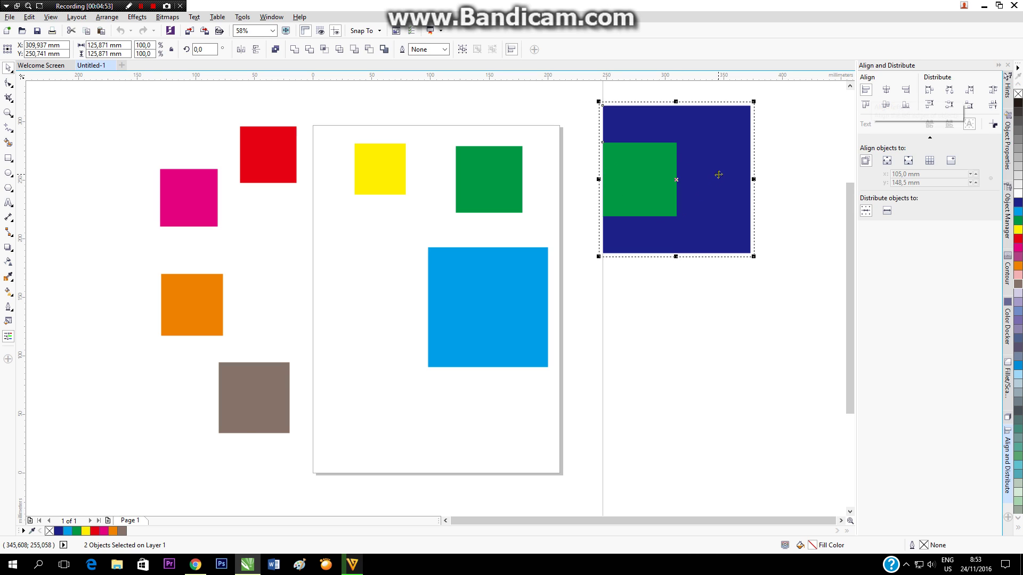
left_click(864, 91)
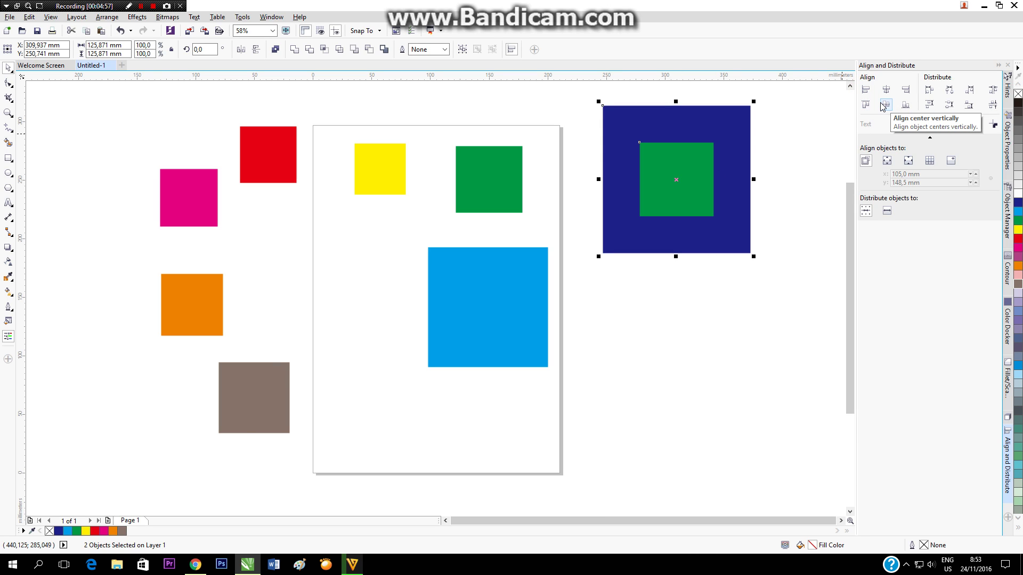
left_click(905, 104)
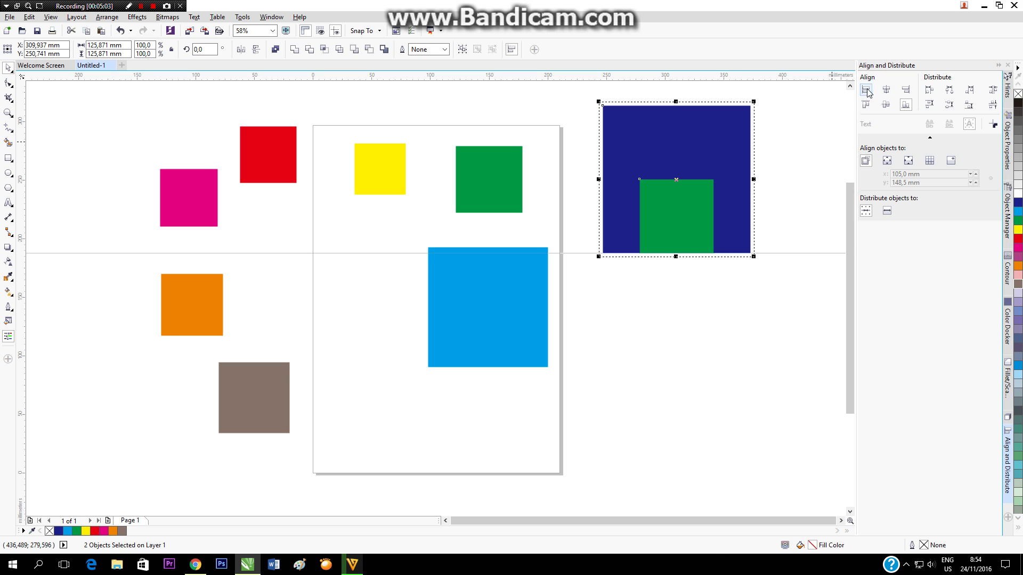
left_click(866, 105)
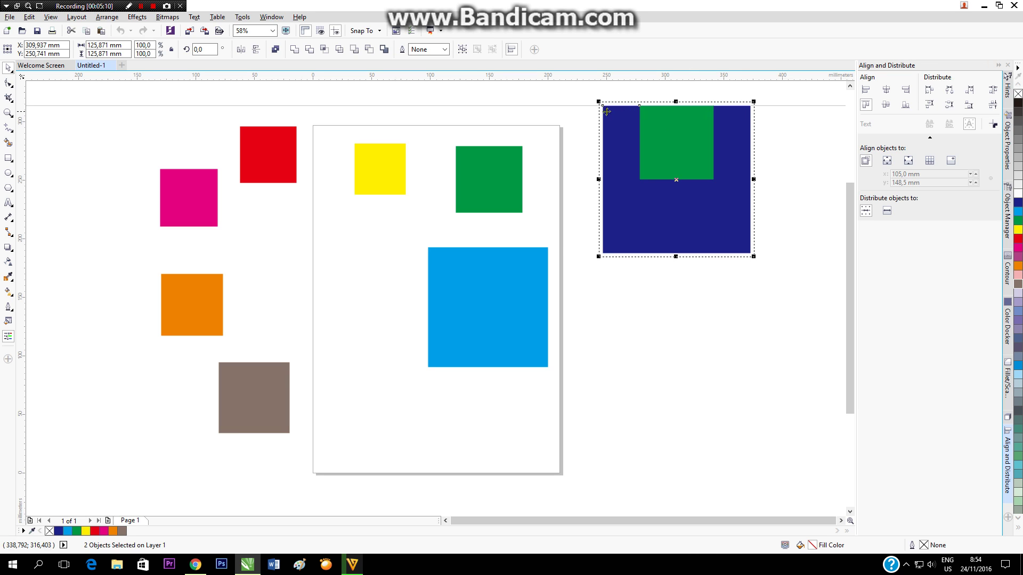
left_click(681, 159)
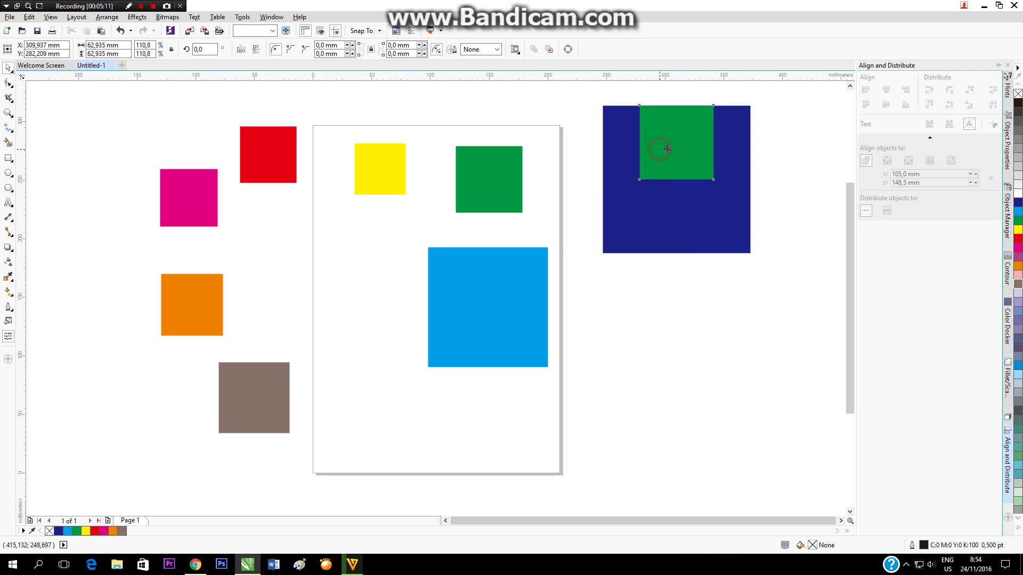
left_click_drag(674, 153, 673, 374)
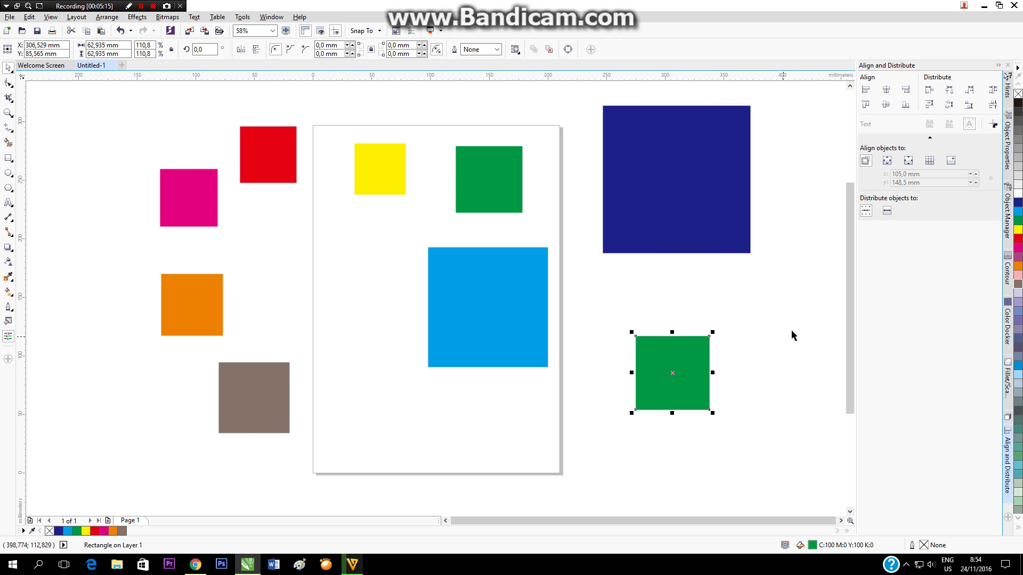
Centre the green square horizontally and vertically inside the navy square
left_click(705, 180, "shift")
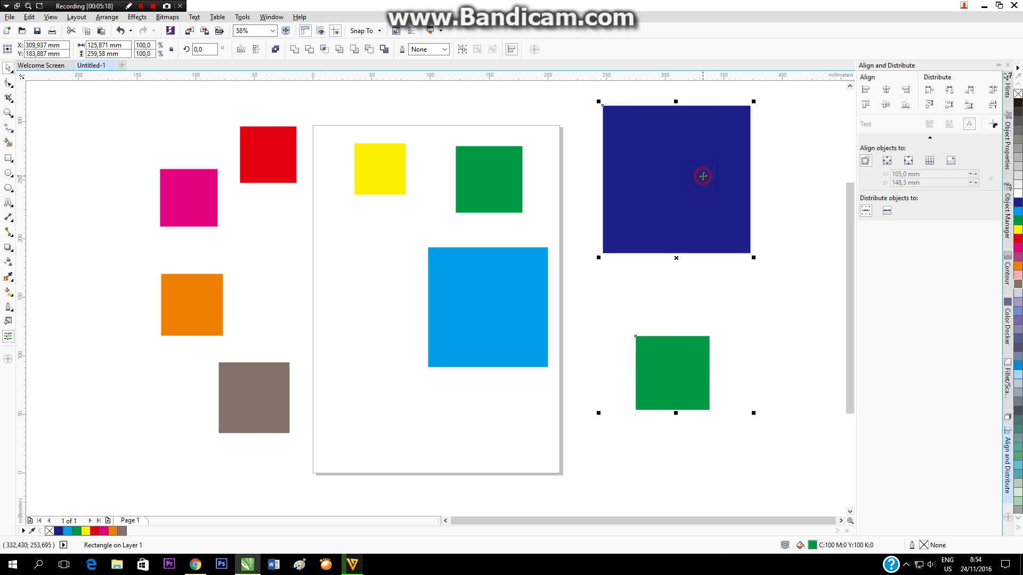
left_click(886, 90)
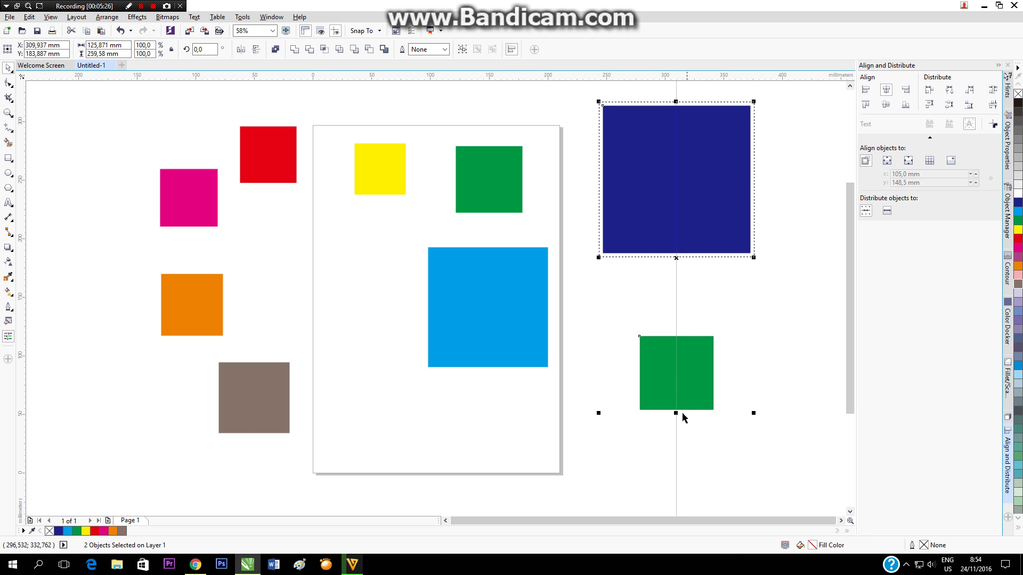
left_click(886, 105)
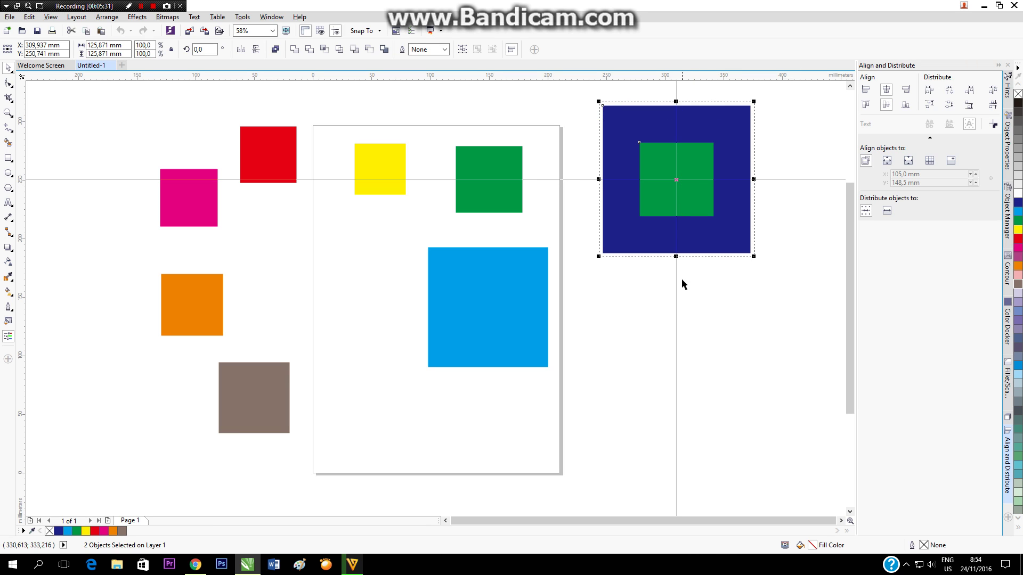
Drag the green square below the navy one, aligning right edges, then left edges
left_click(808, 285)
left_click(693, 176)
mouse_move(693, 176)
left_mouse_down()
mouse_move(698, 262)
mouse_move(624, 394)
left_mouse_up()
left_click(698, 226, "shift")
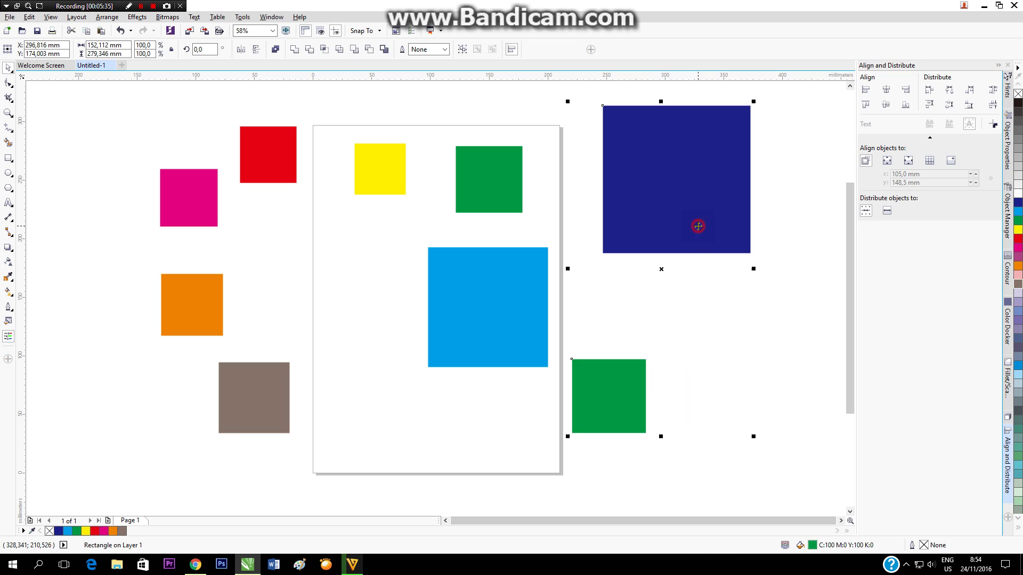
left_click(905, 90)
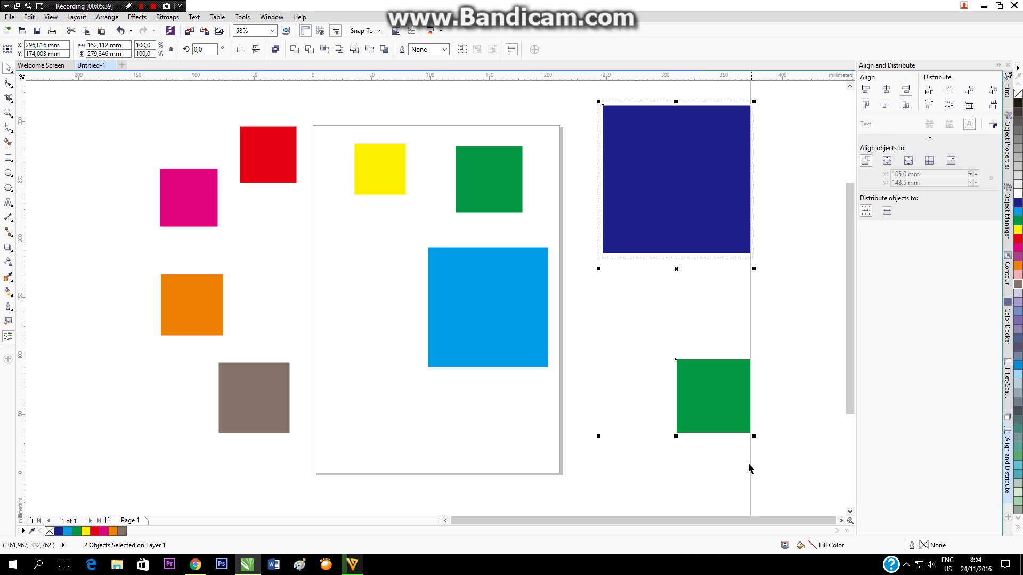
left_click(865, 91)
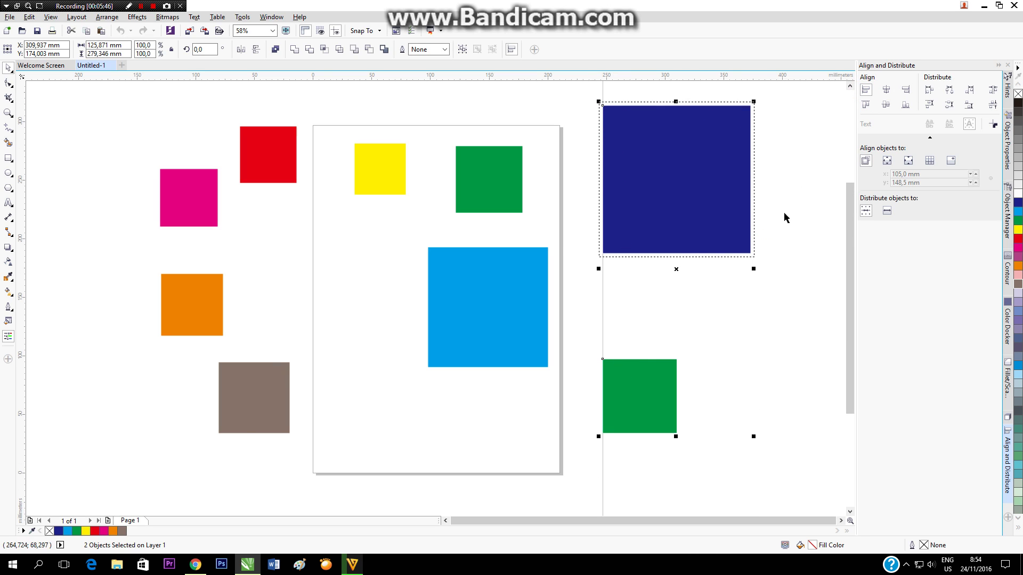
left_click(631, 387)
left_click(701, 392)
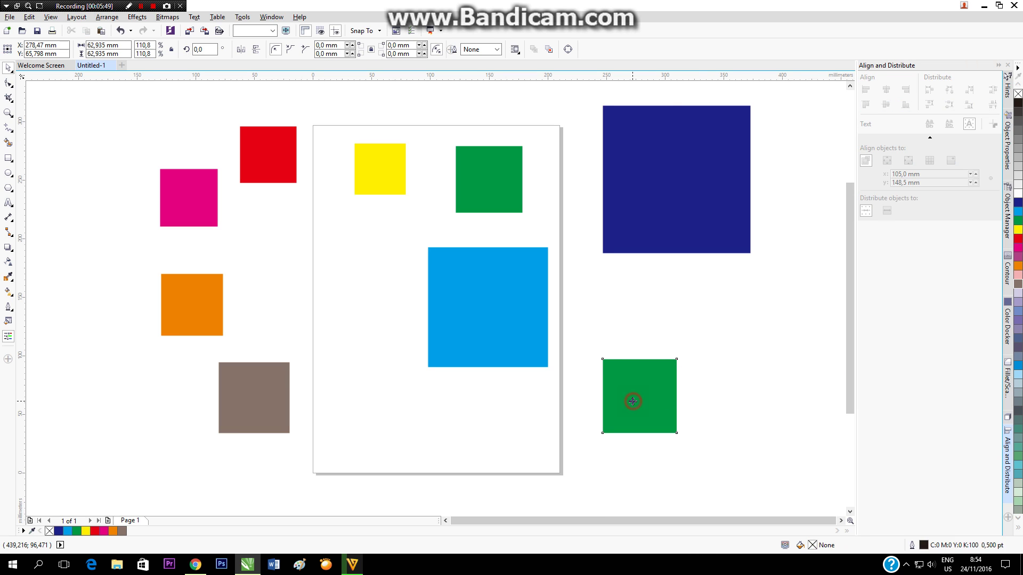
Bring the green square back, try top and bottom alignment, then centre it in the navy square
left_click_drag(633, 402, 534, 174)
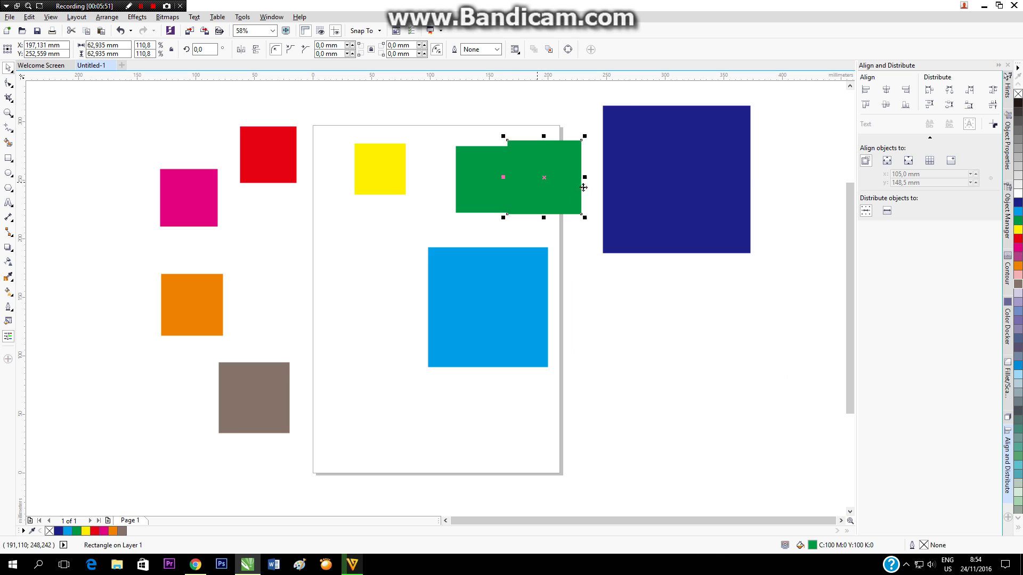
left_click(694, 176, "shift")
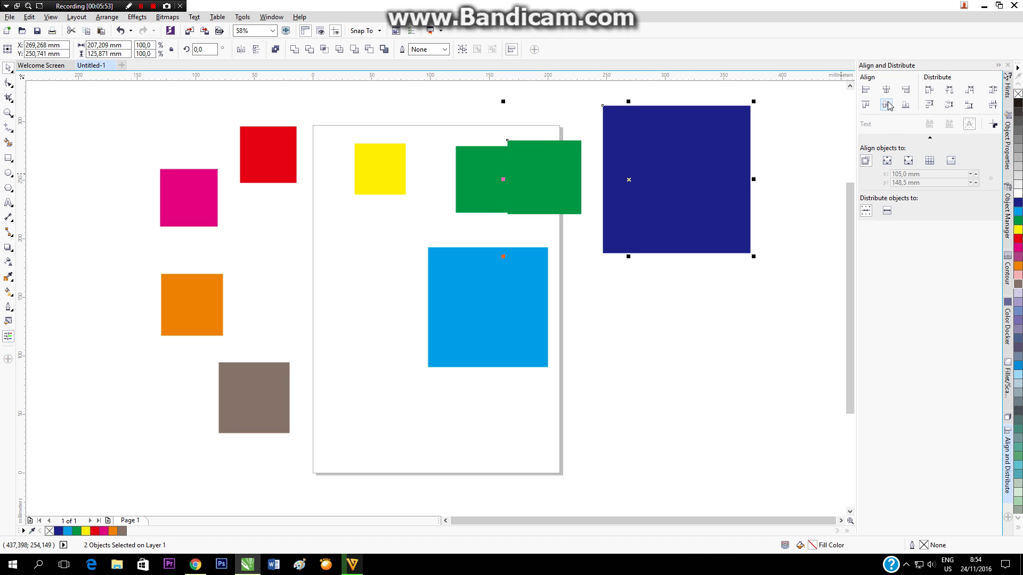
left_click(865, 104)
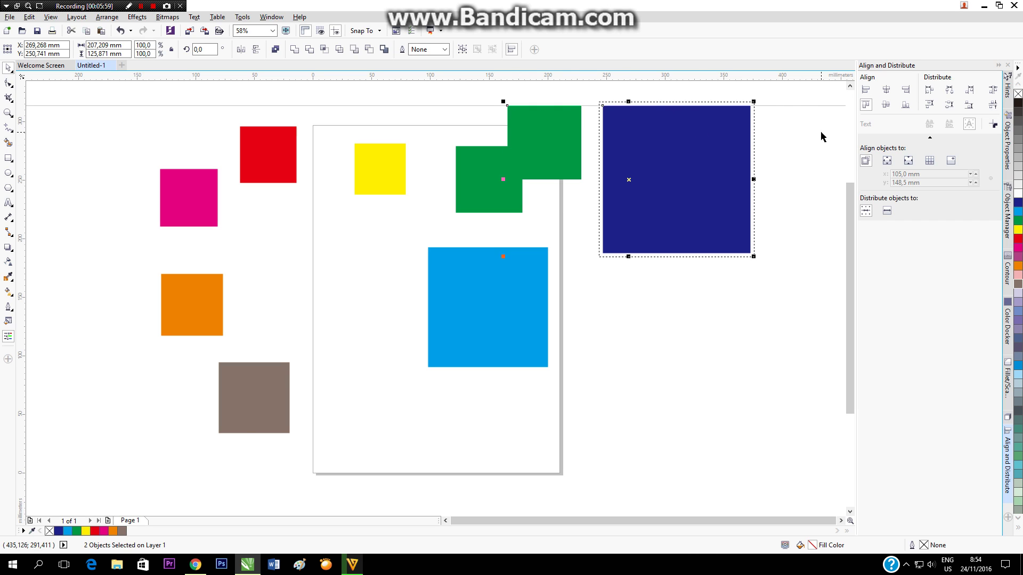
left_click(906, 104)
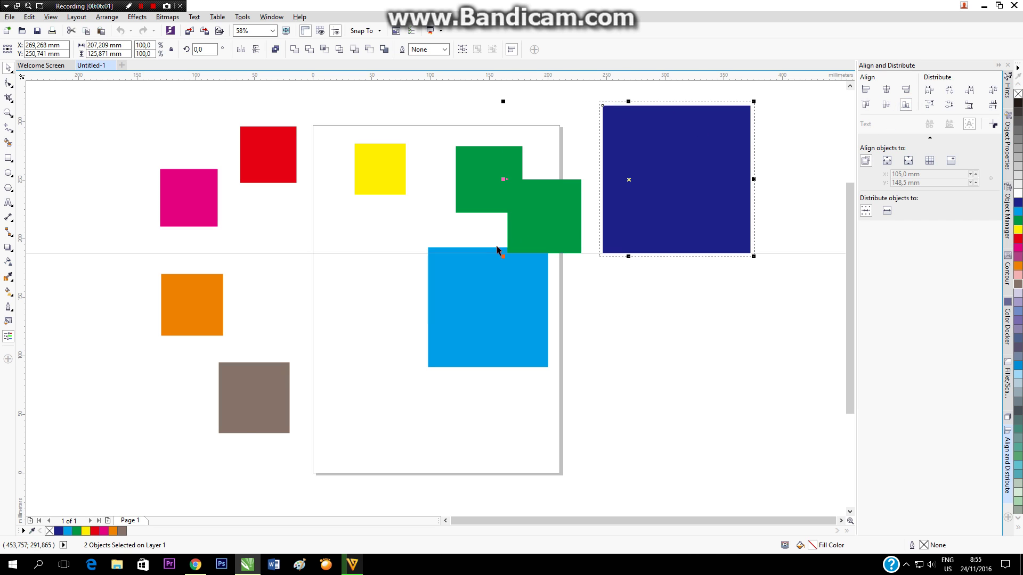
left_click(886, 89)
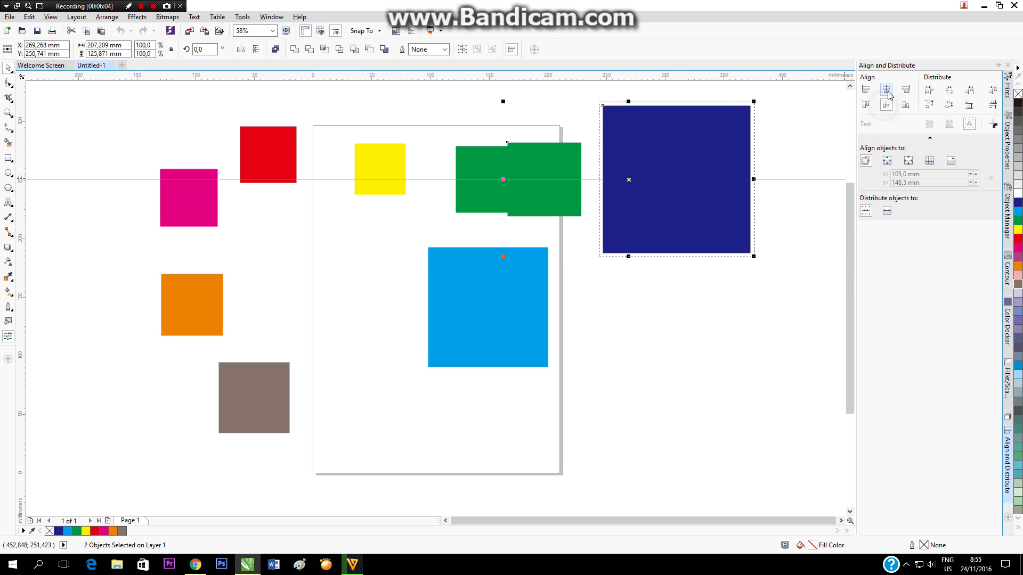
left_click(887, 90)
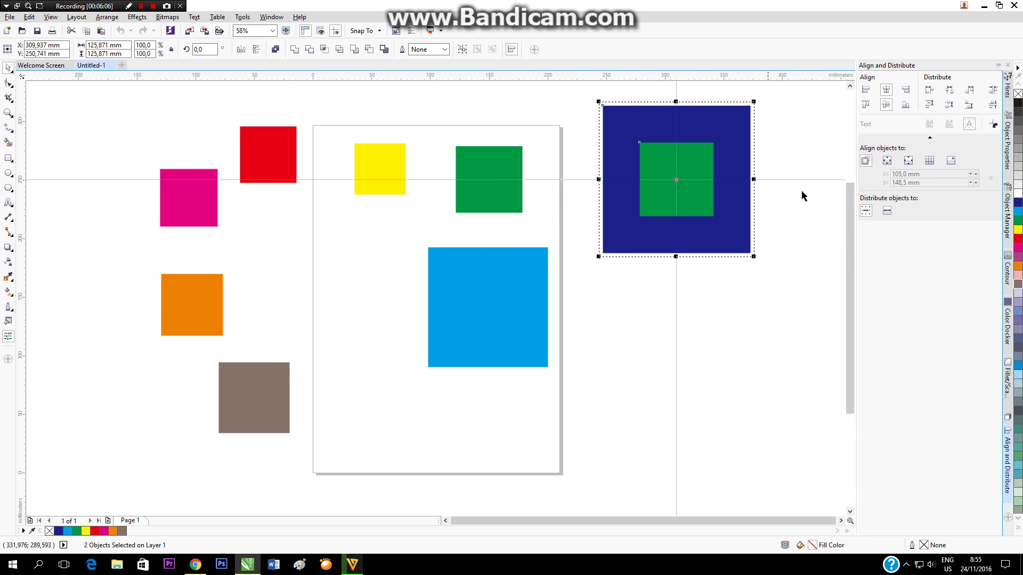